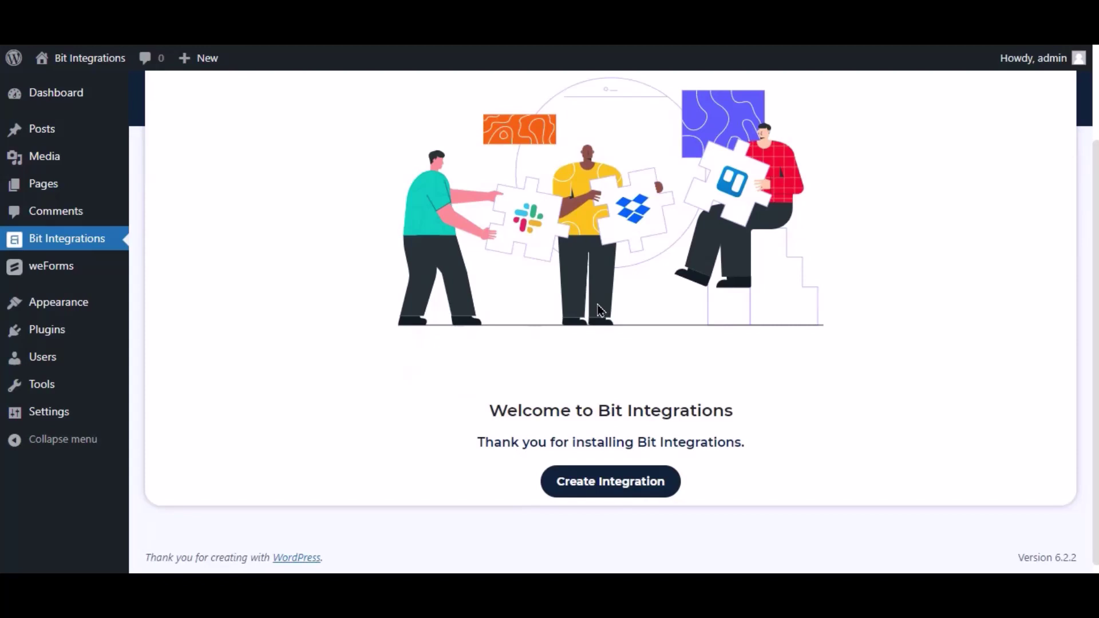
- Create a new integration triggered by WeForms, with Contact Form as the triggering form
click(674, 479)
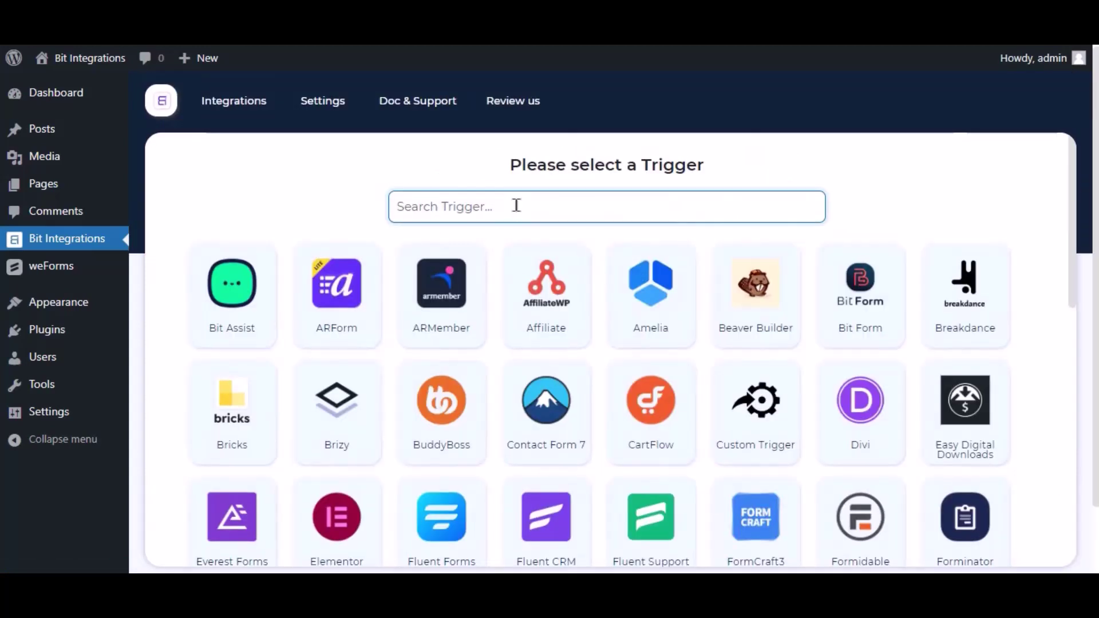
text(wef)
key(BackSpace)
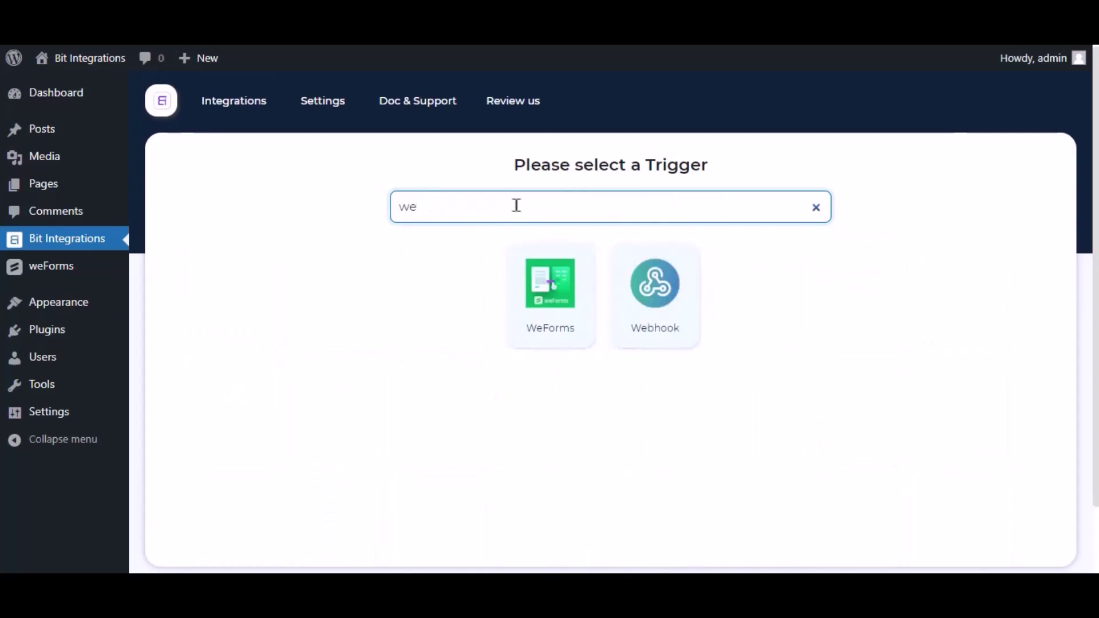
text(forms)
click(607, 290)
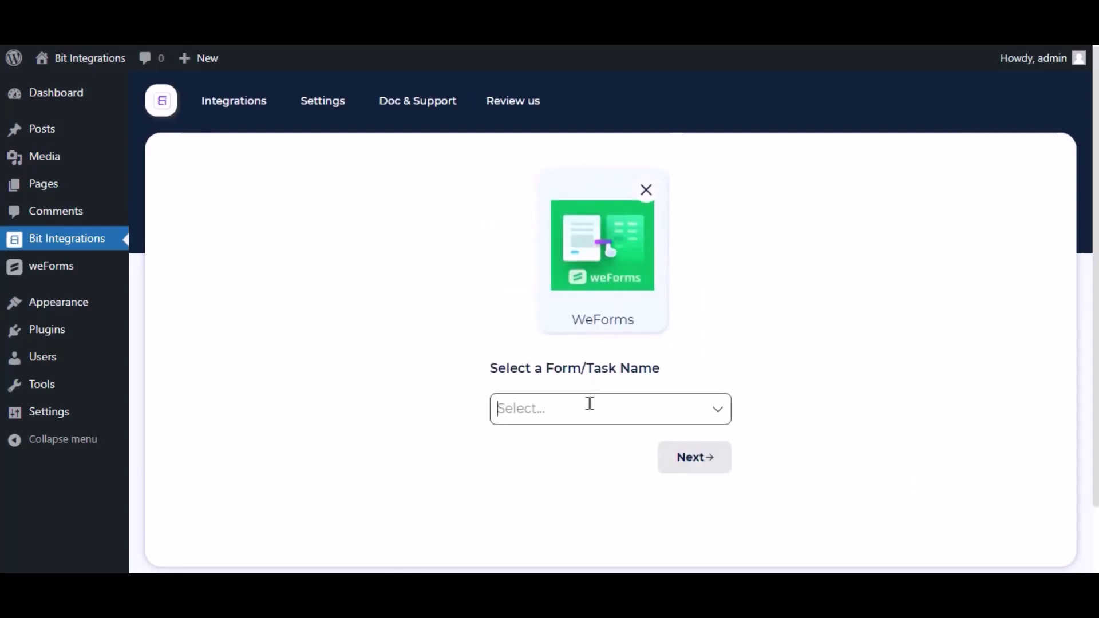
click(591, 404)
click(592, 374)
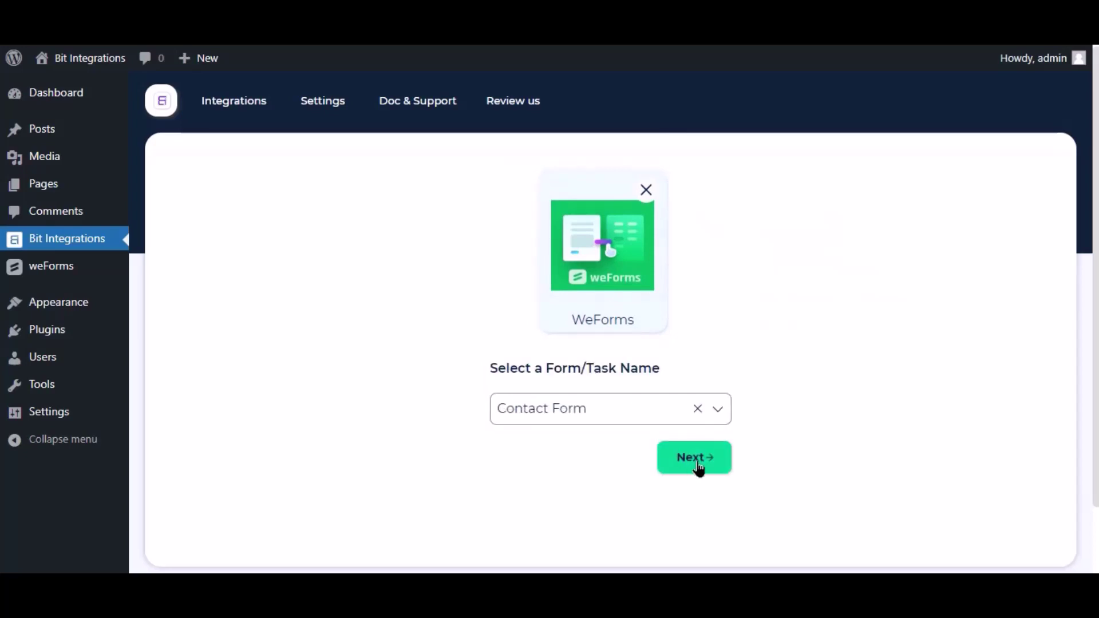
- Choose Google Sheet as the action and highlight the note about getting a client ID and secret
click(699, 470)
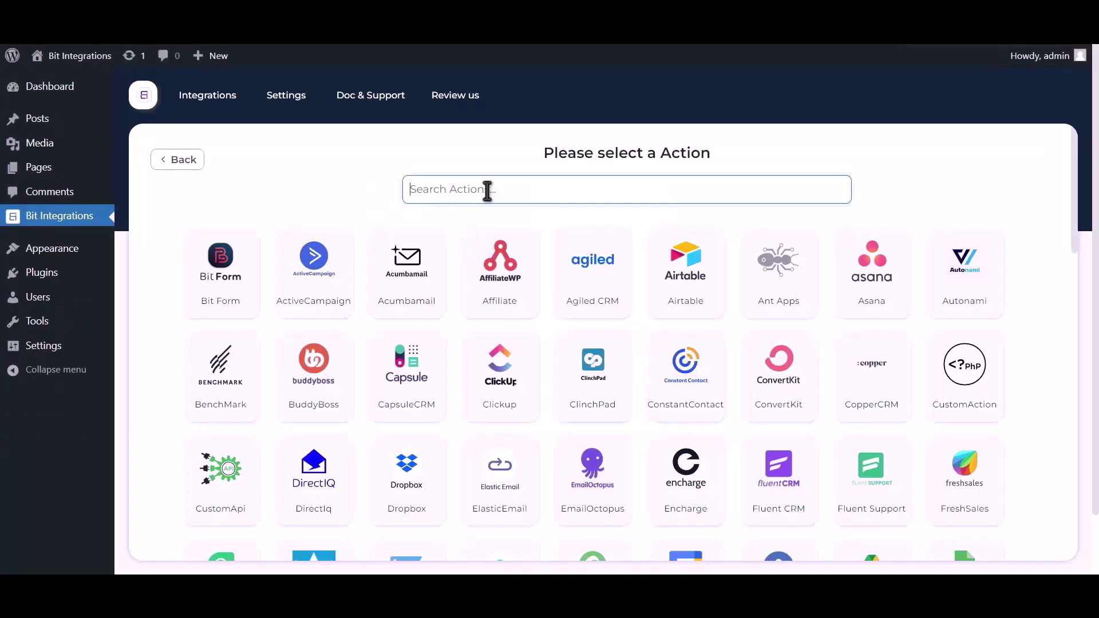
click(533, 195)
text(goog)
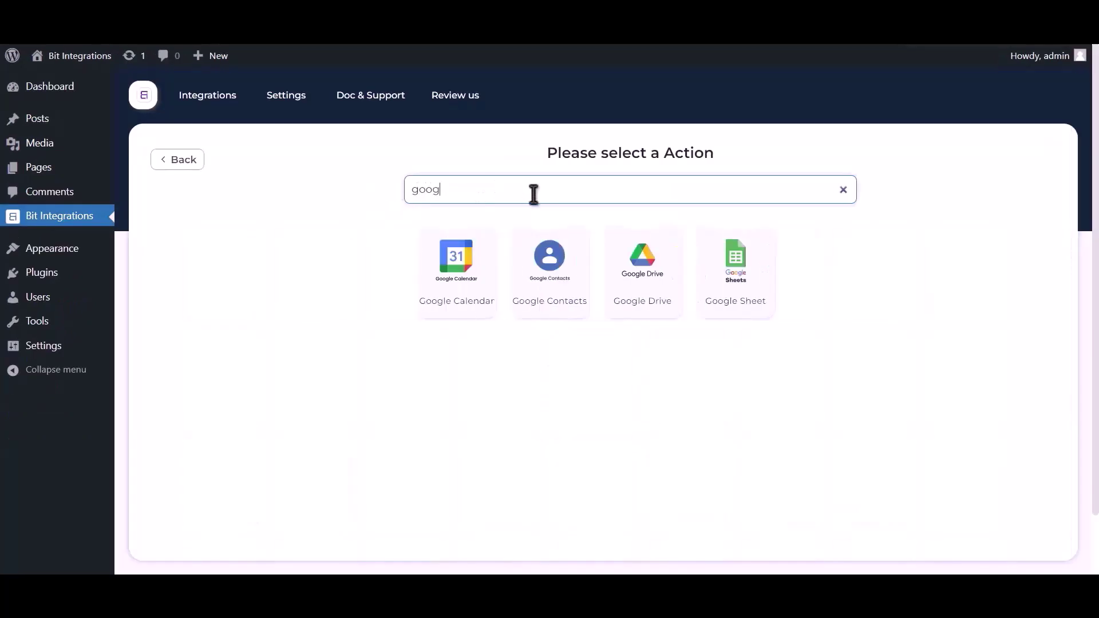
text(le sheet)
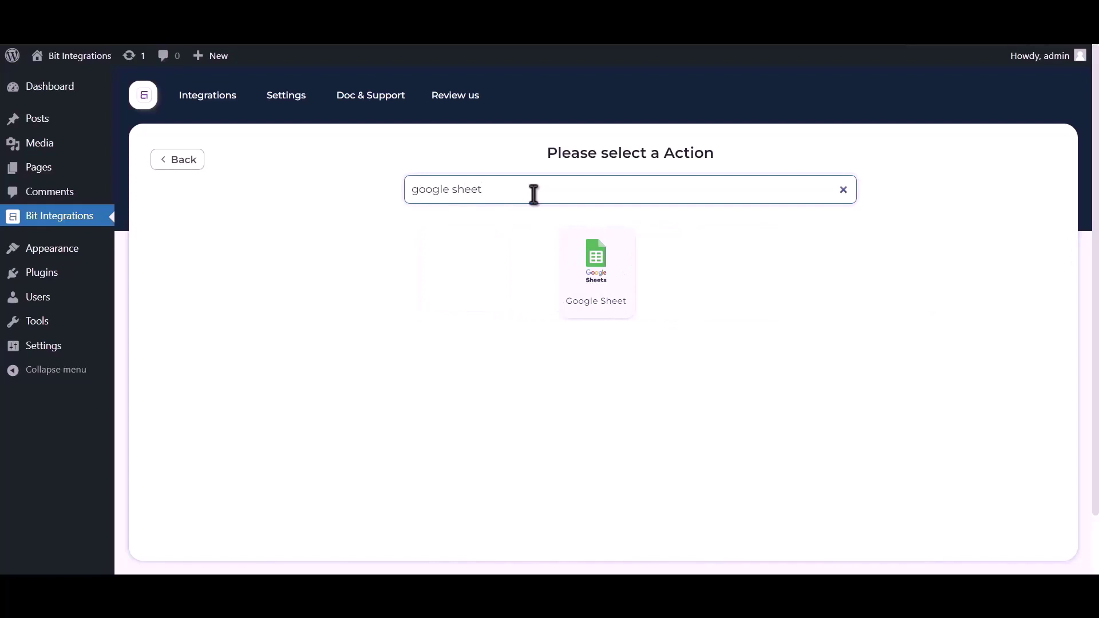
click(596, 274)
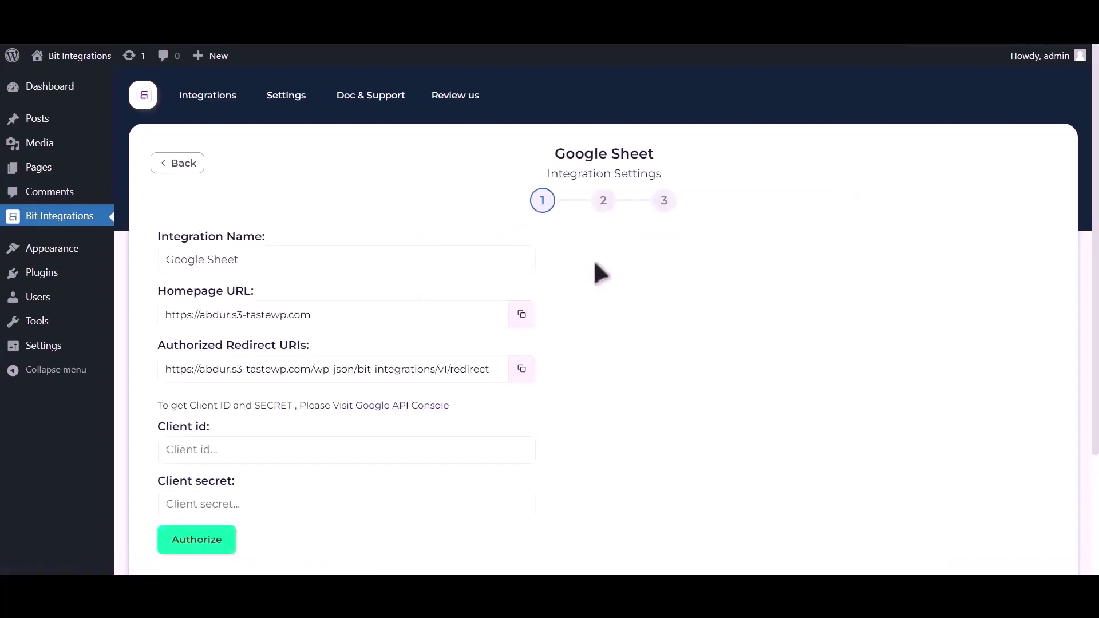
drag(158, 405, 388, 419)
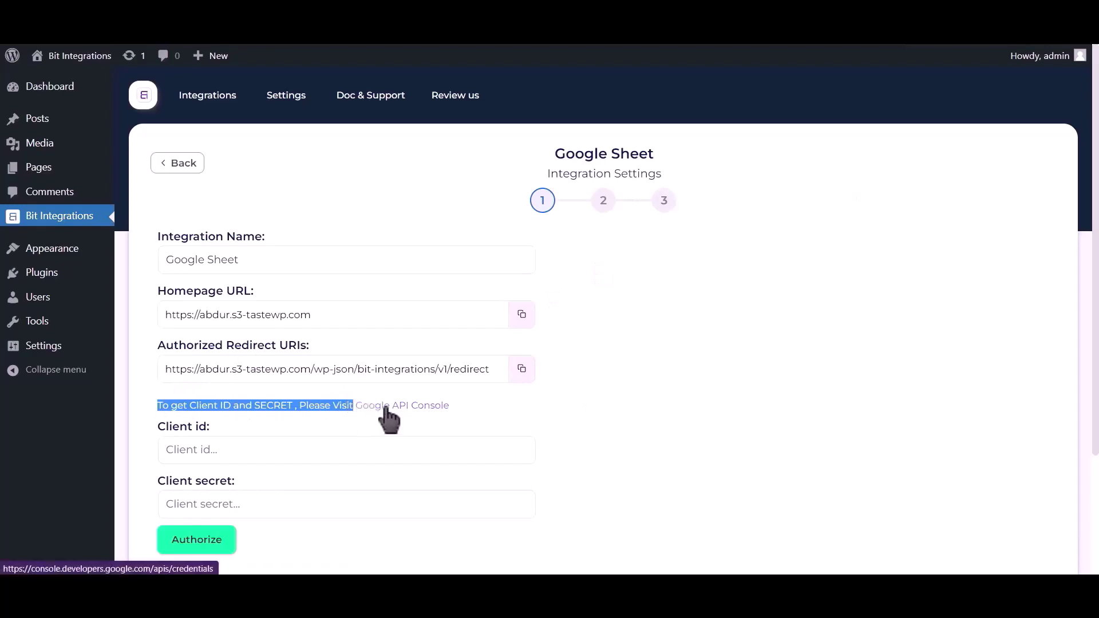
- From the Google API Console link, find and enable the Google Drive API
click(386, 408)
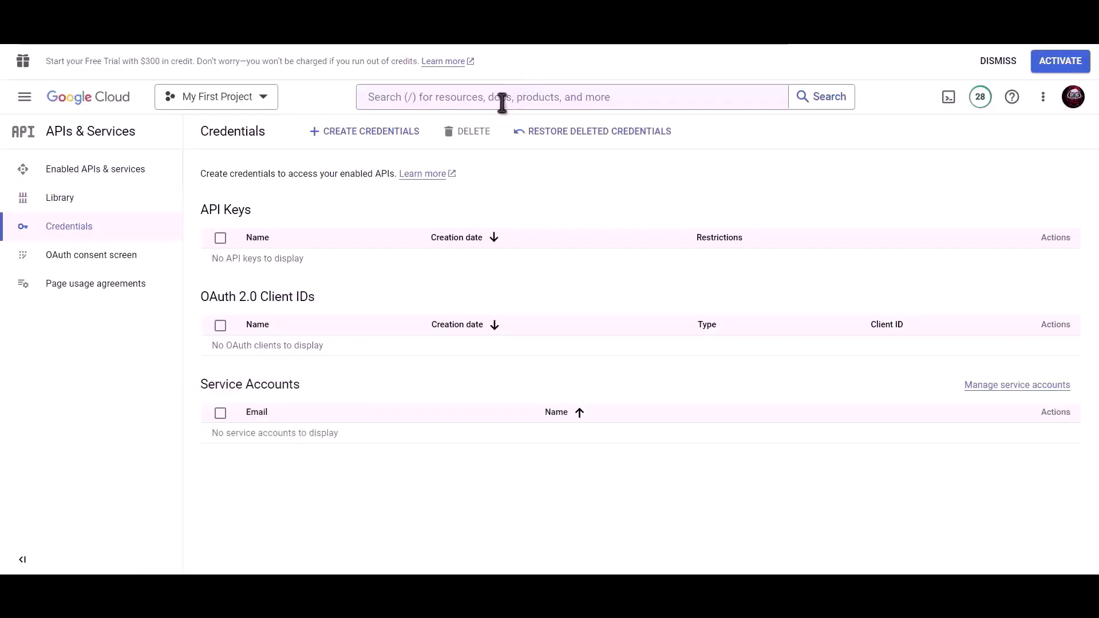
click(503, 102)
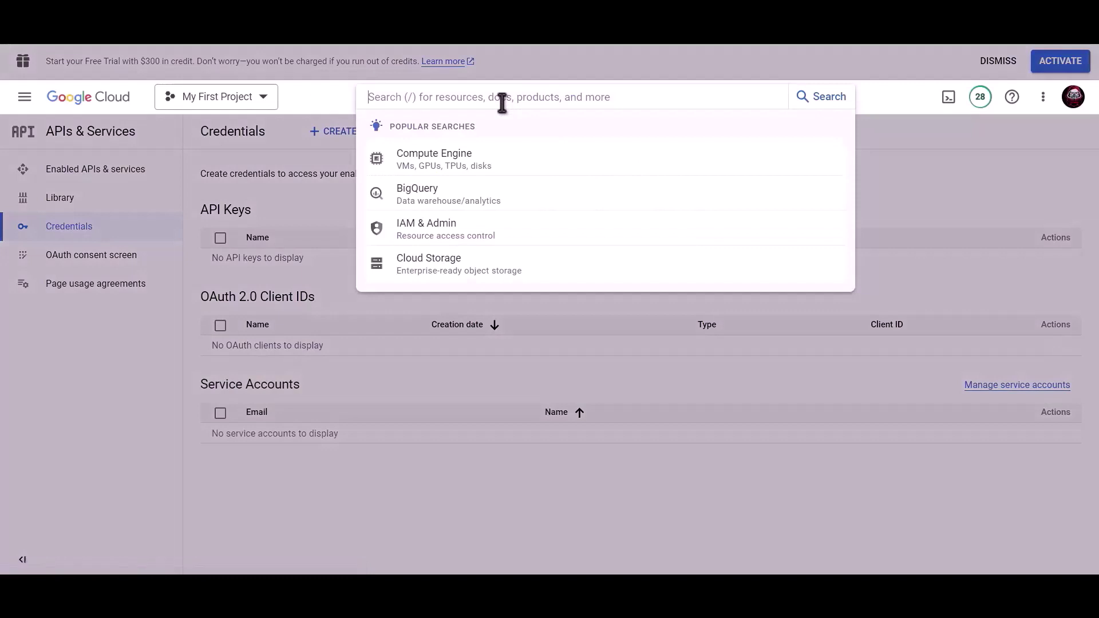
text(Google drive api)
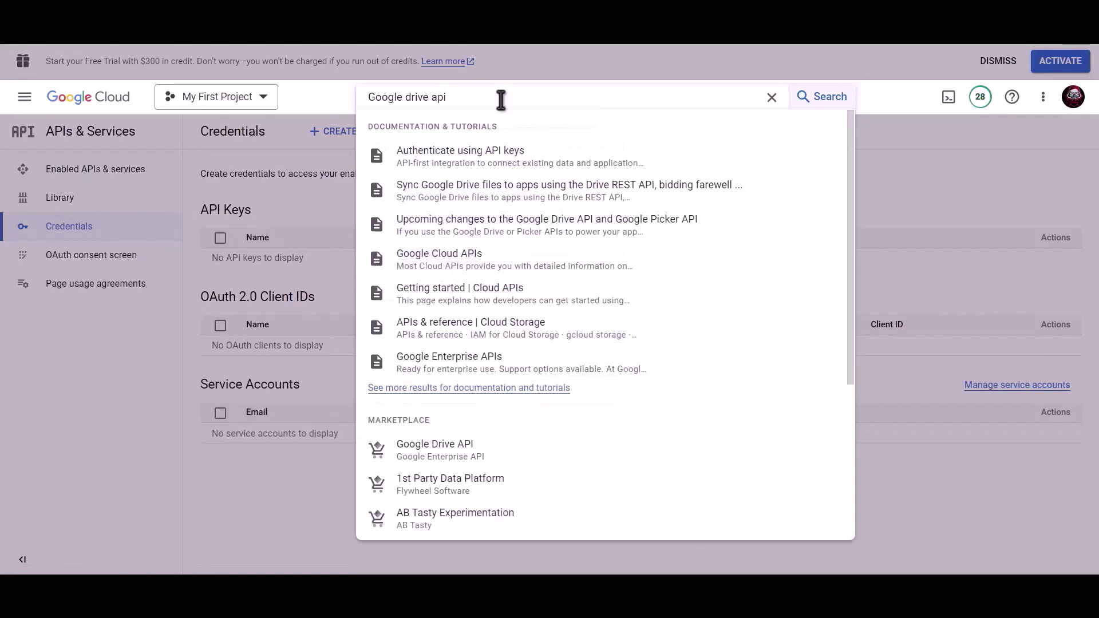
click(457, 452)
click(160, 284)
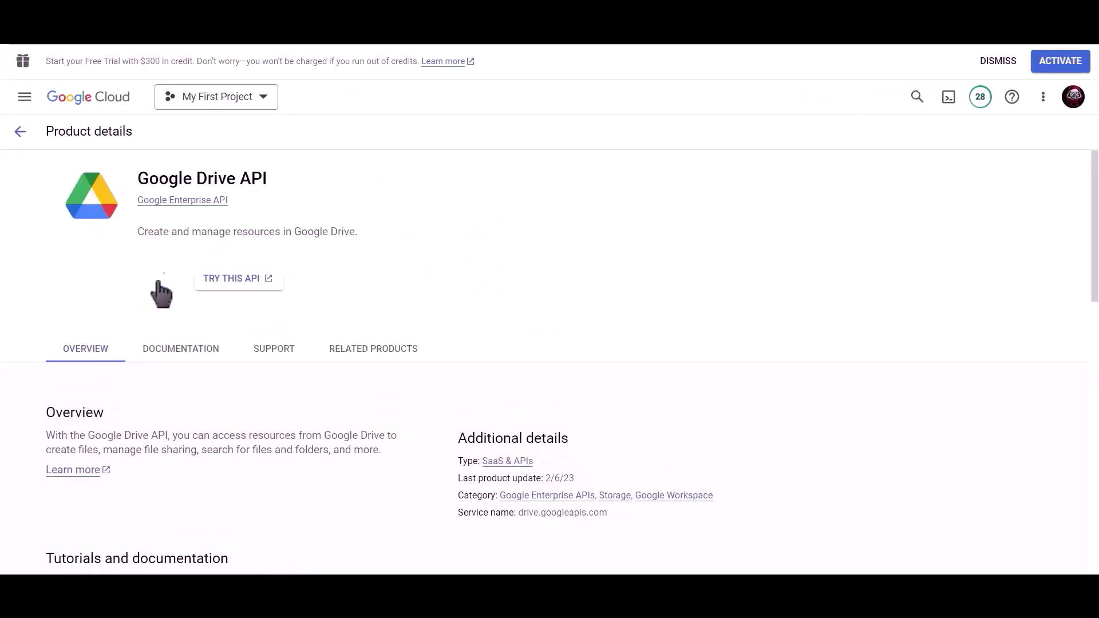
- Search 'google shee' and open the Google Sheets API product page
click(586, 97)
text(goo)
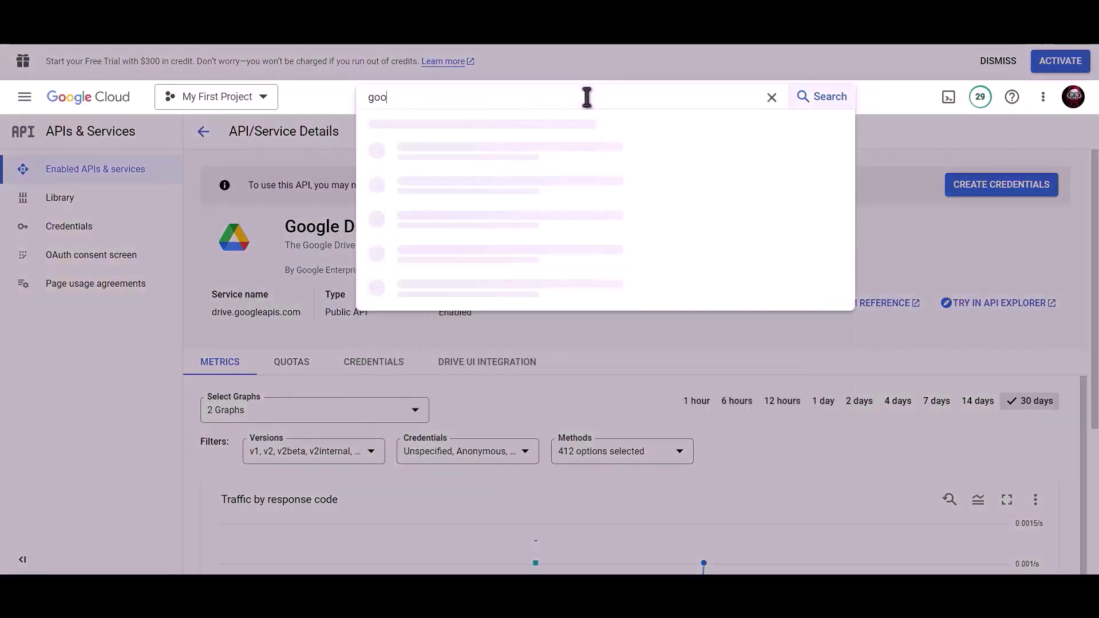
text(gle sh)
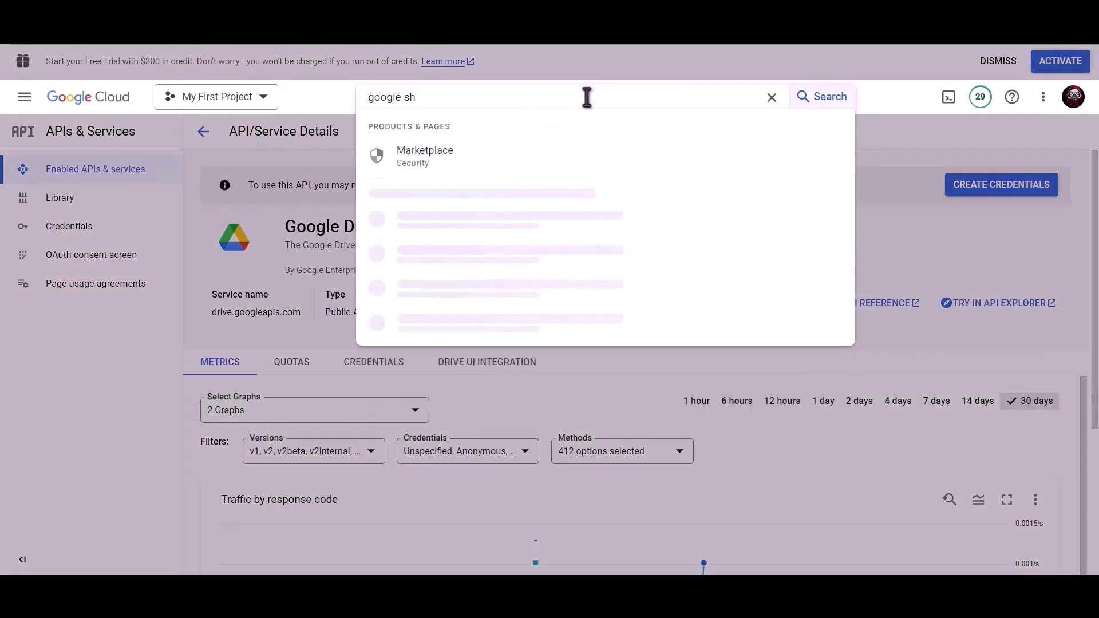
text(eet)
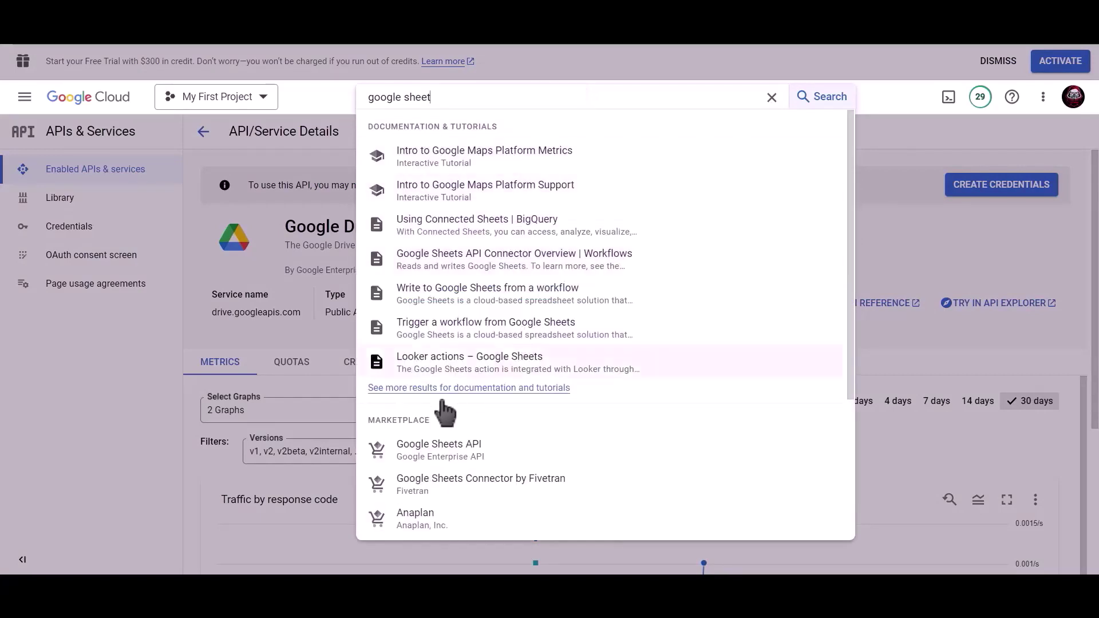
click(461, 451)
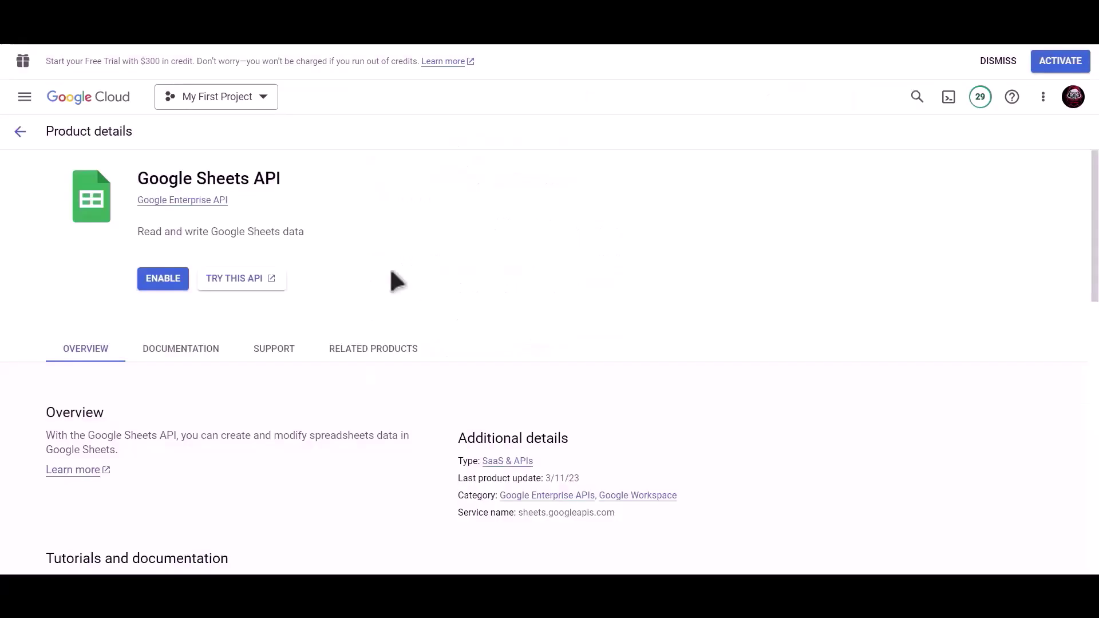
- Enable the Google Sheets API and start creating an OAuth client ID under Credentials
click(156, 273)
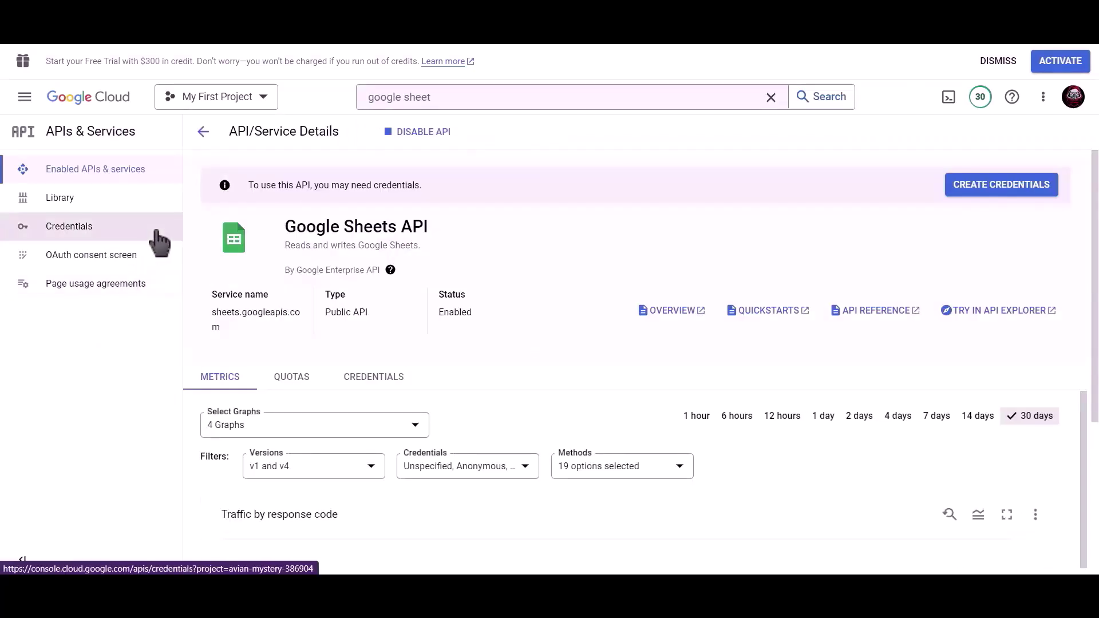
click(101, 233)
click(378, 148)
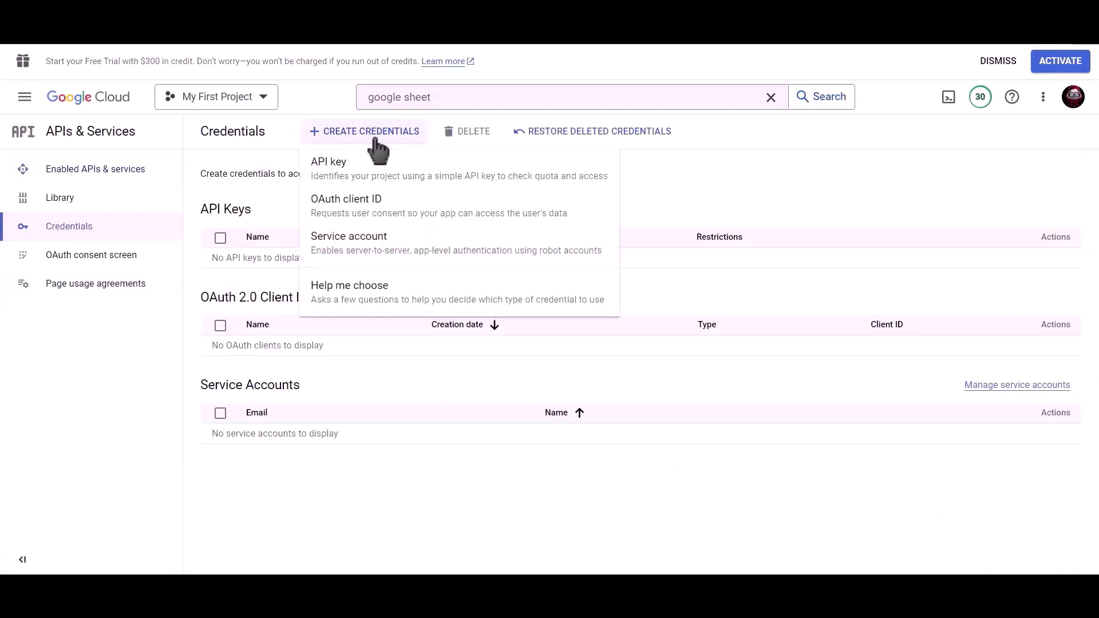
click(425, 217)
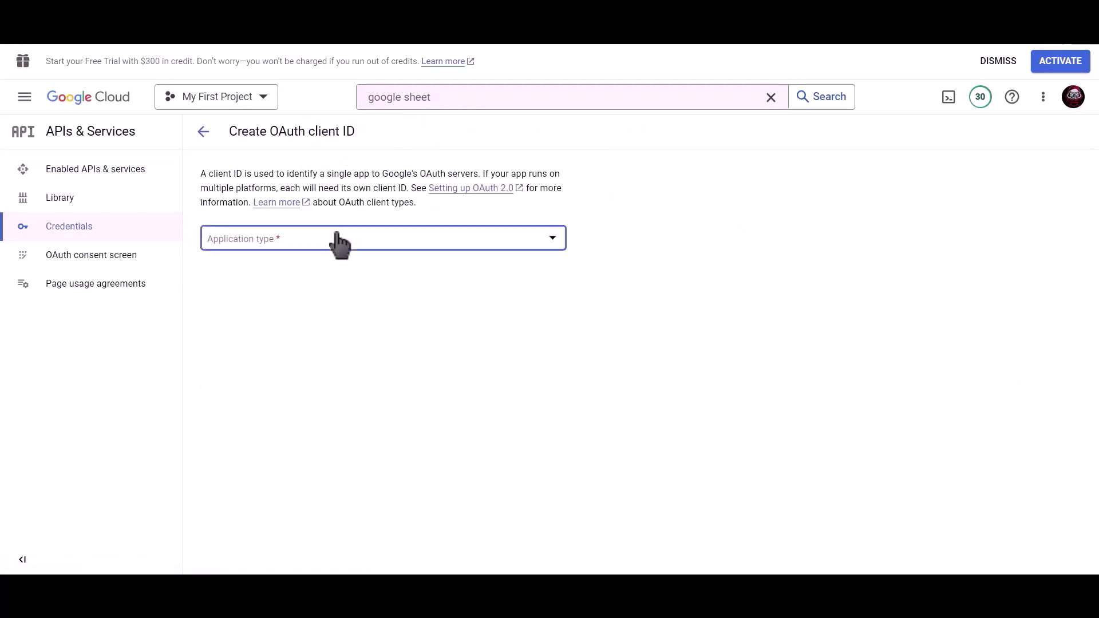
- Set the OAuth client type to Web application and name it 'Bit Integrations'
click(337, 236)
click(354, 250)
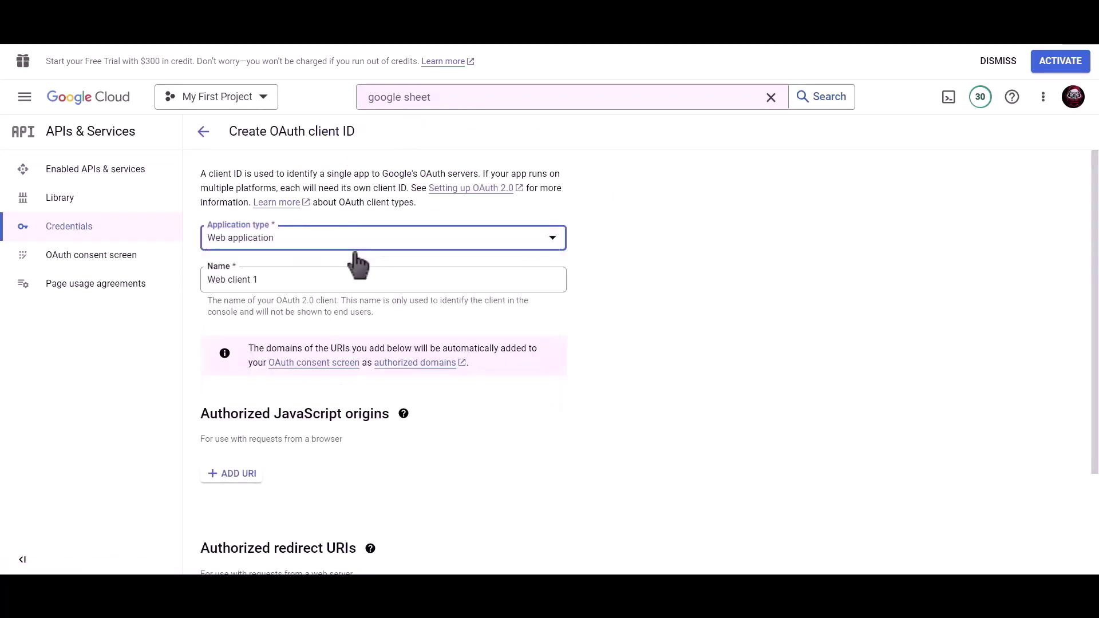
drag(332, 276, 205, 278)
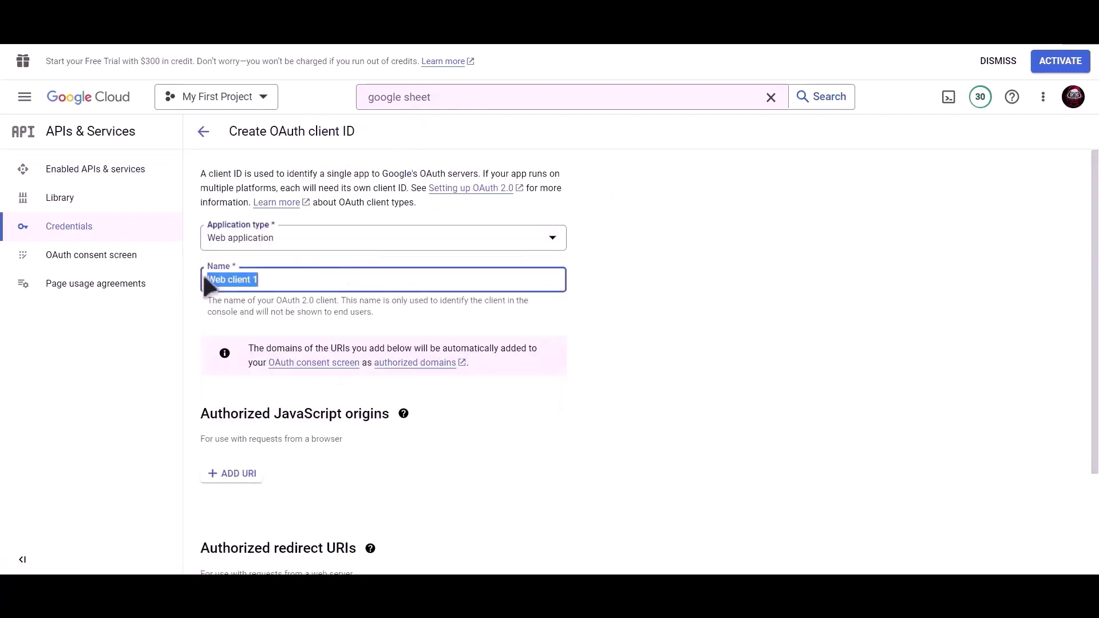
text(Bit In)
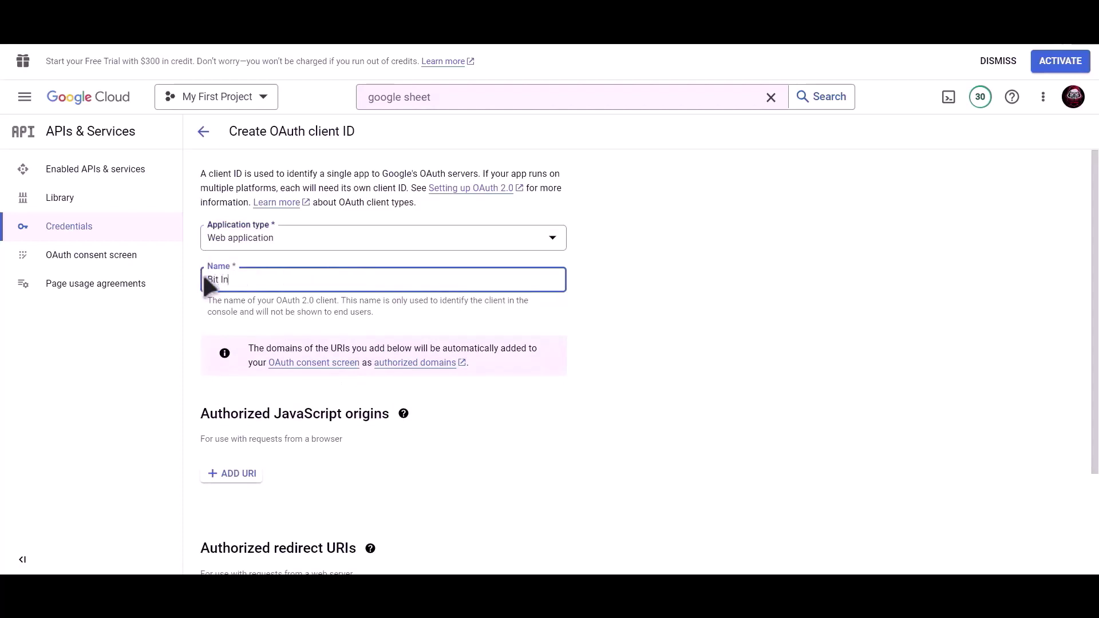
text(tegrations)
- Add the plugin's copied redirect URI as an authorized redirect URI and create the client
scroll(386, 297, down, 3)
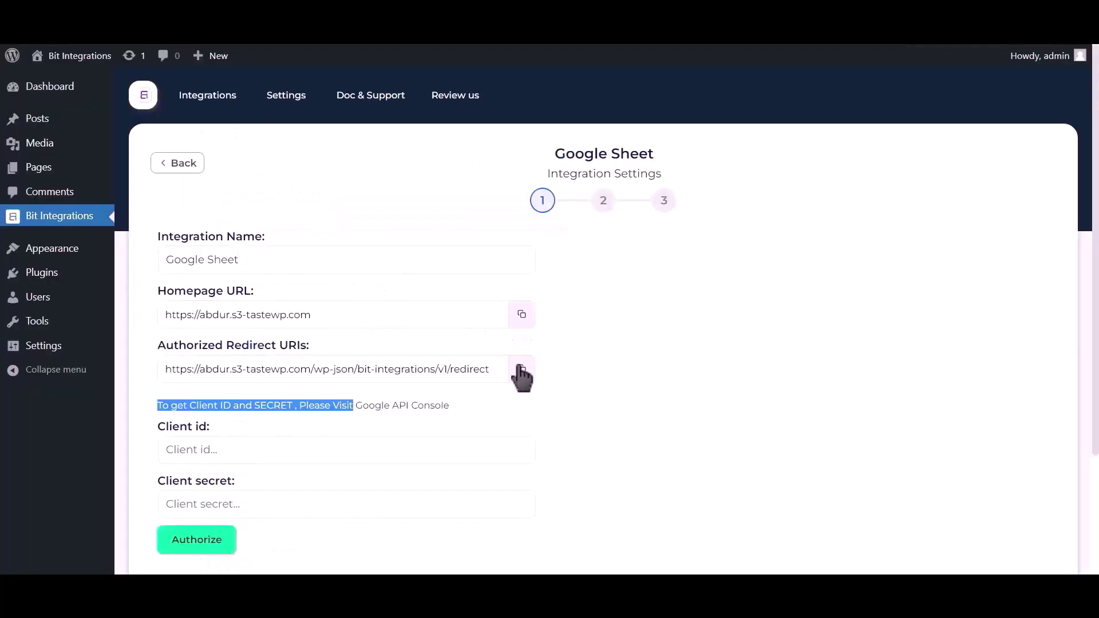
click(521, 368)
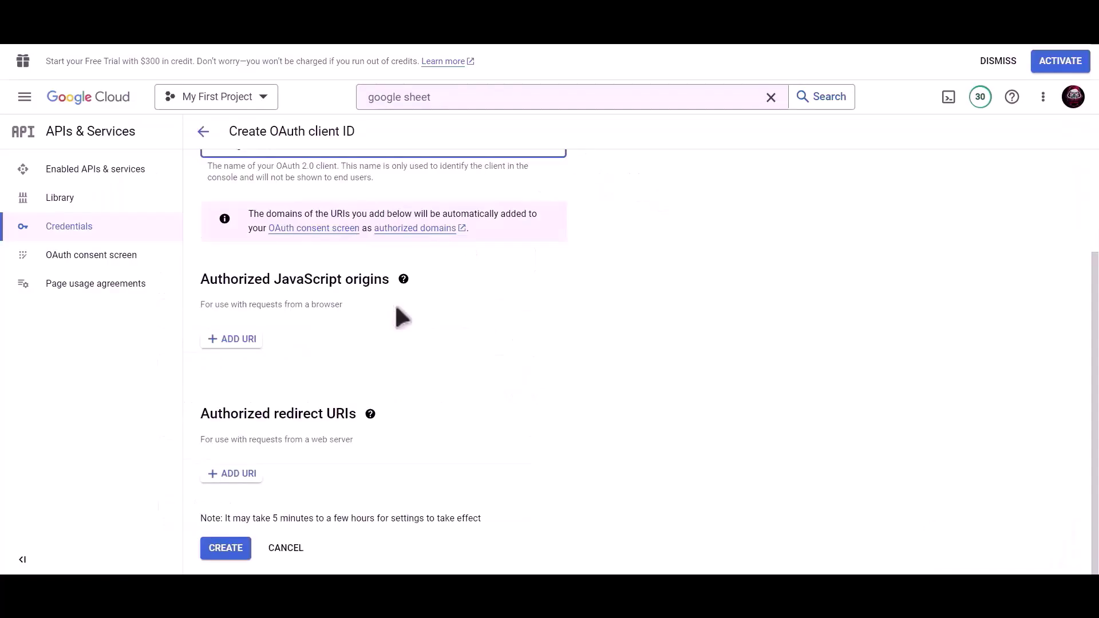
click(232, 474)
click(329, 481)
scroll(331, 452, down, 1)
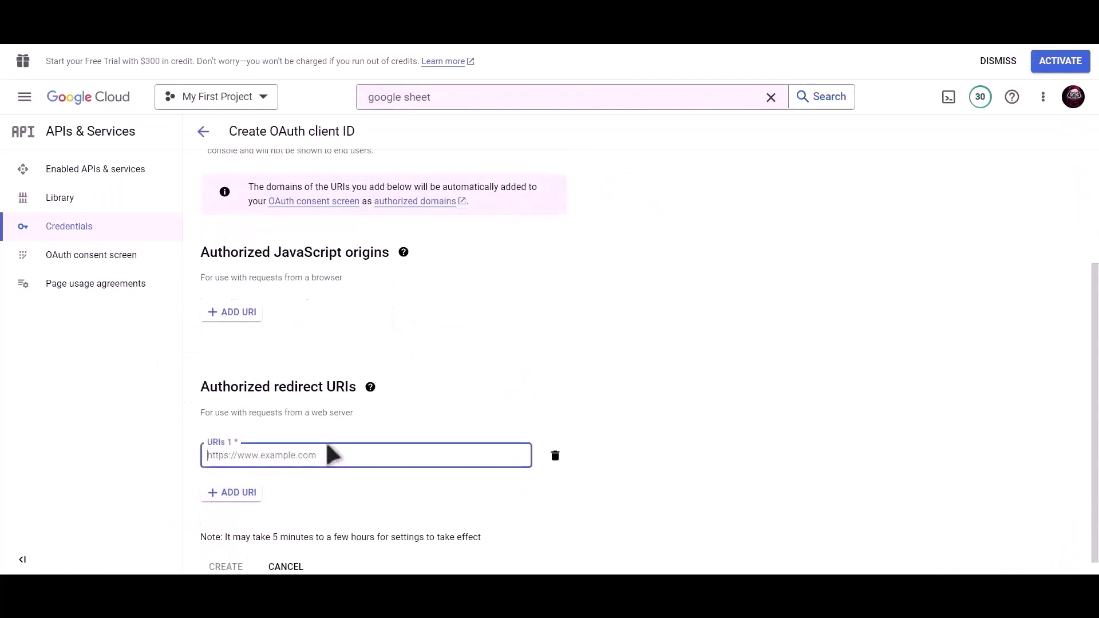
key(ctrl+v)
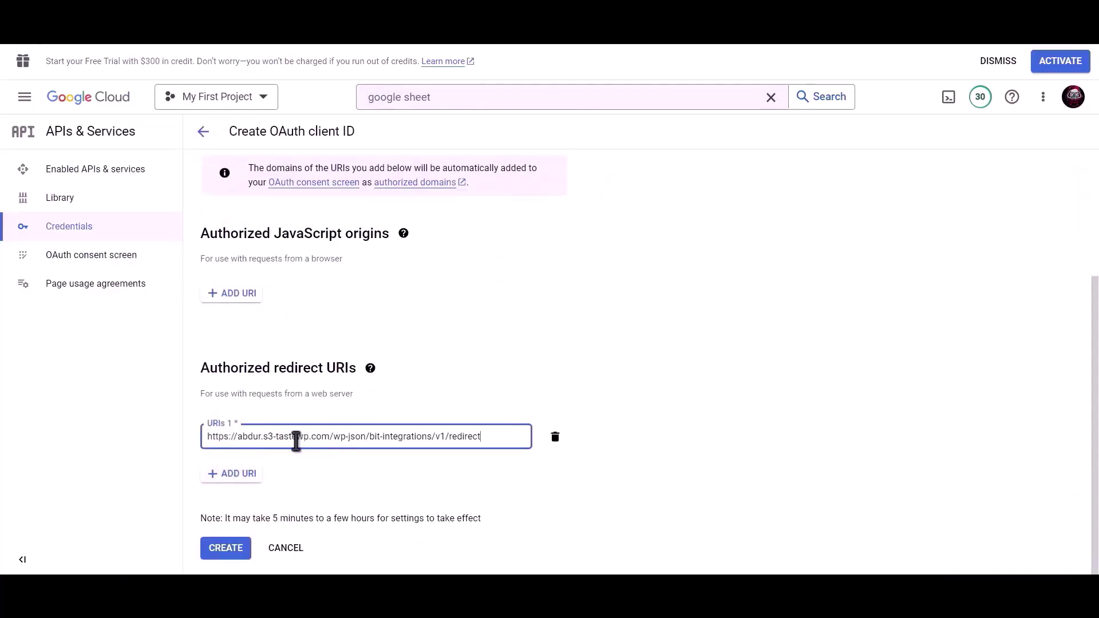
click(226, 551)
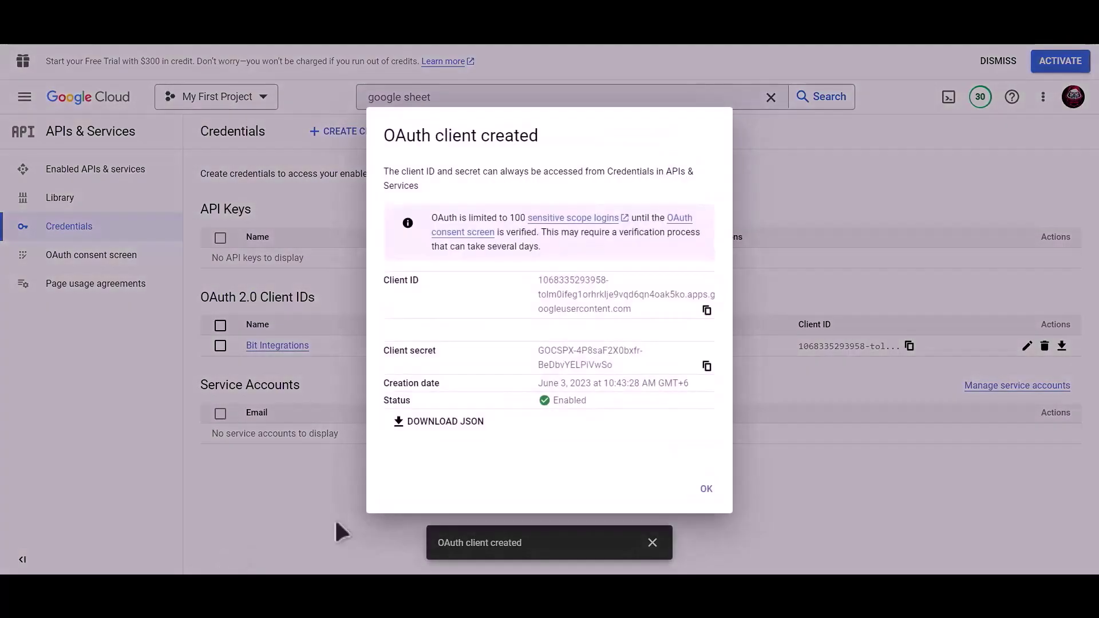
- Copy the new client ID into the Bit Integrations Client id field
click(708, 311)
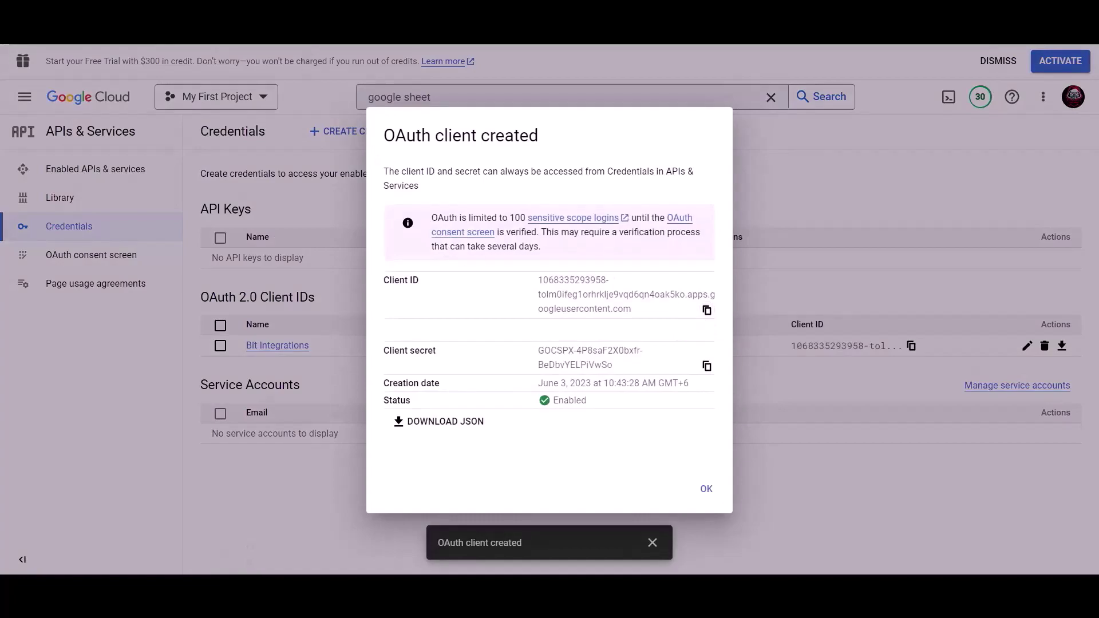
key(ctrl+Tab)
click(270, 447)
key(ctrl+v)
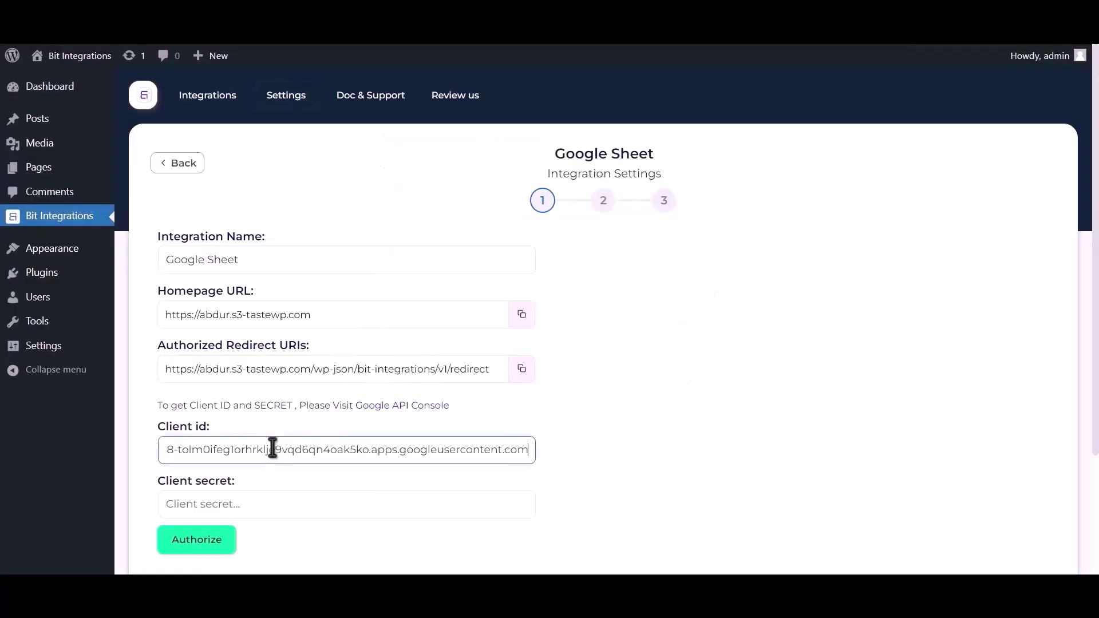
- Copy the client secret into the Client secret field and start Google authorization
key(ctrl+Tab)
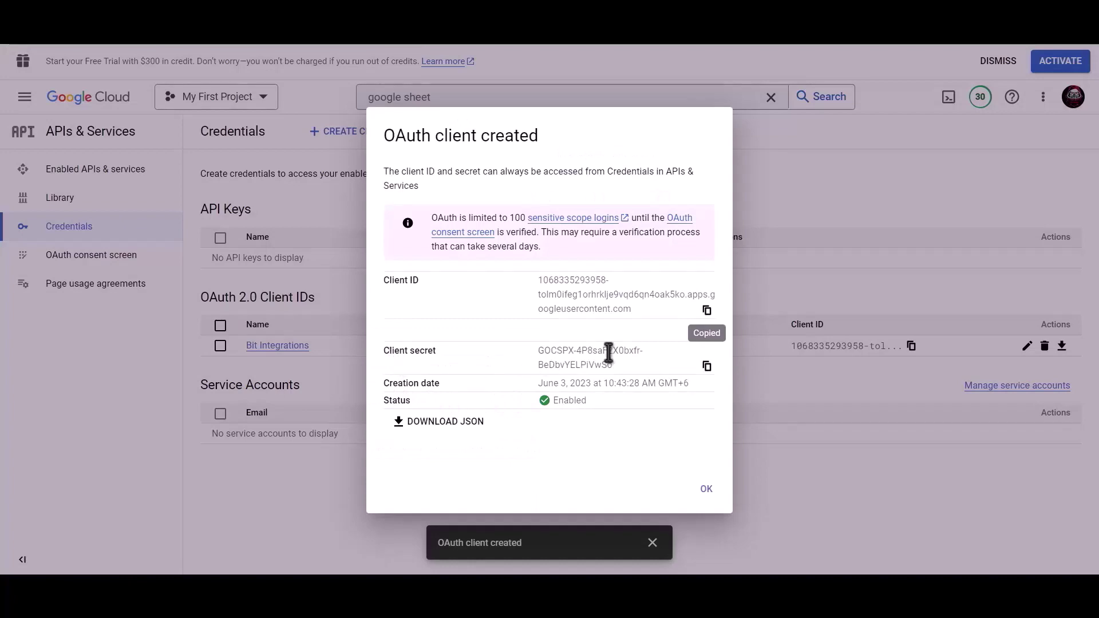
click(707, 367)
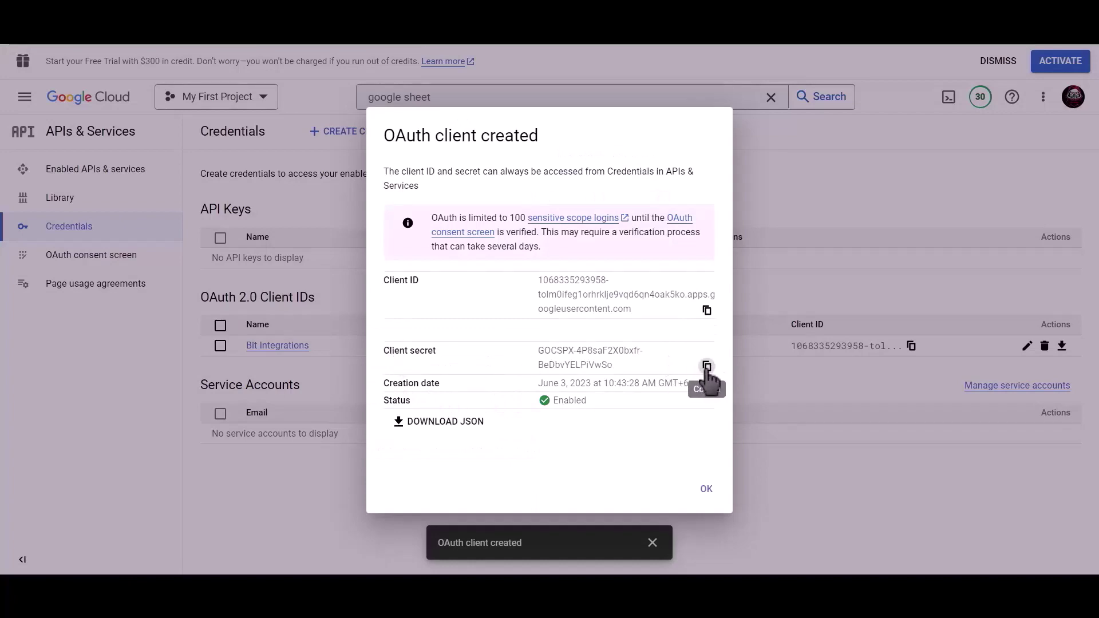
key(ctrl+Tab)
click(246, 501)
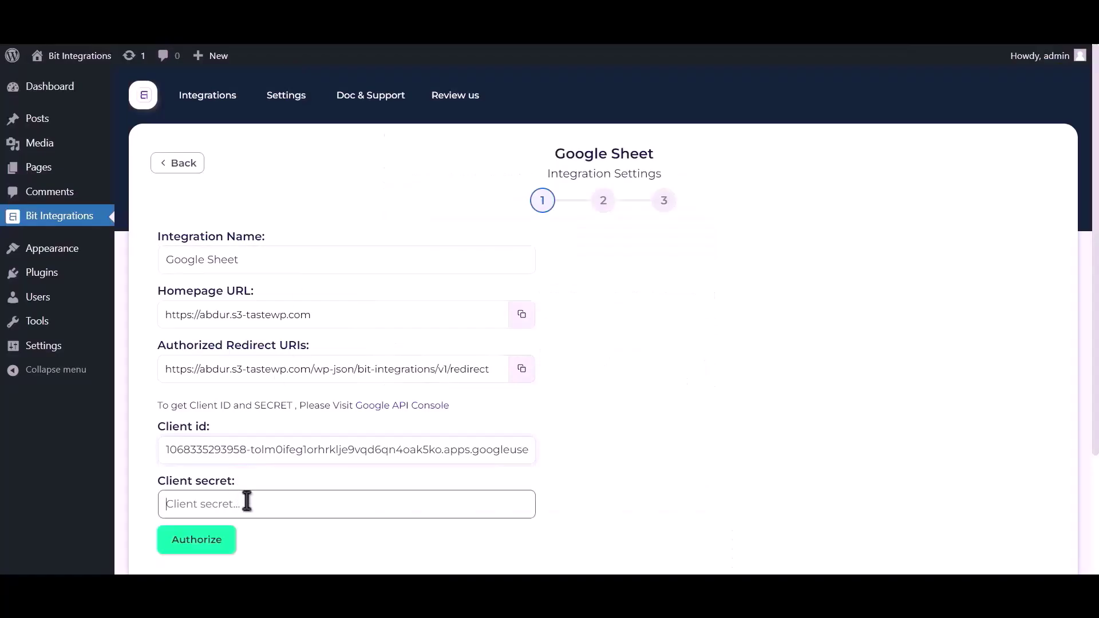
key(ctrl+v)
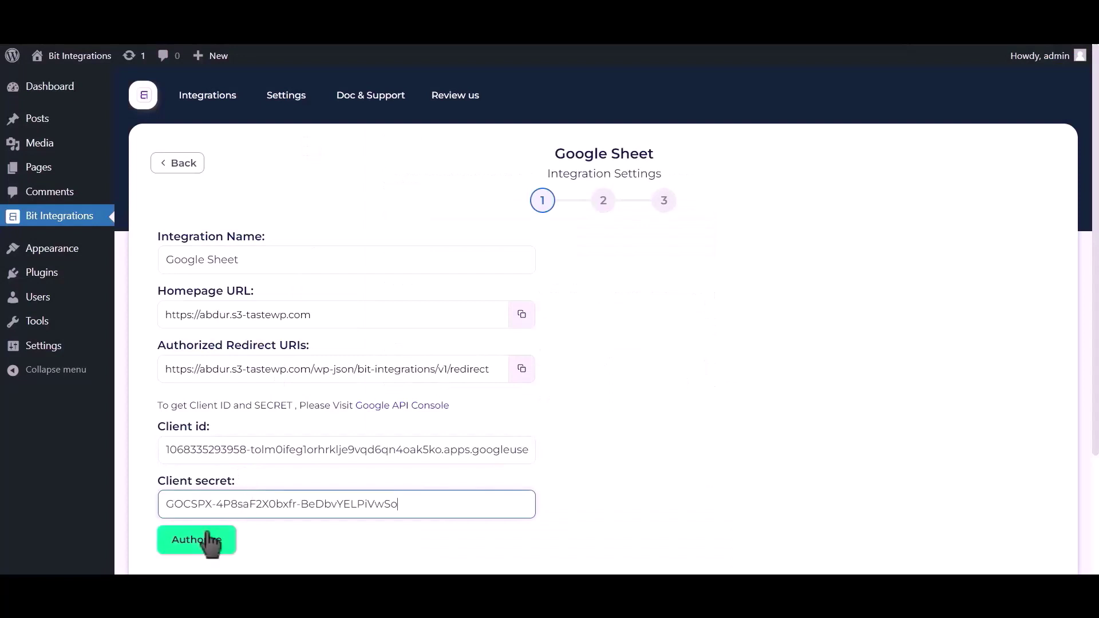
click(206, 544)
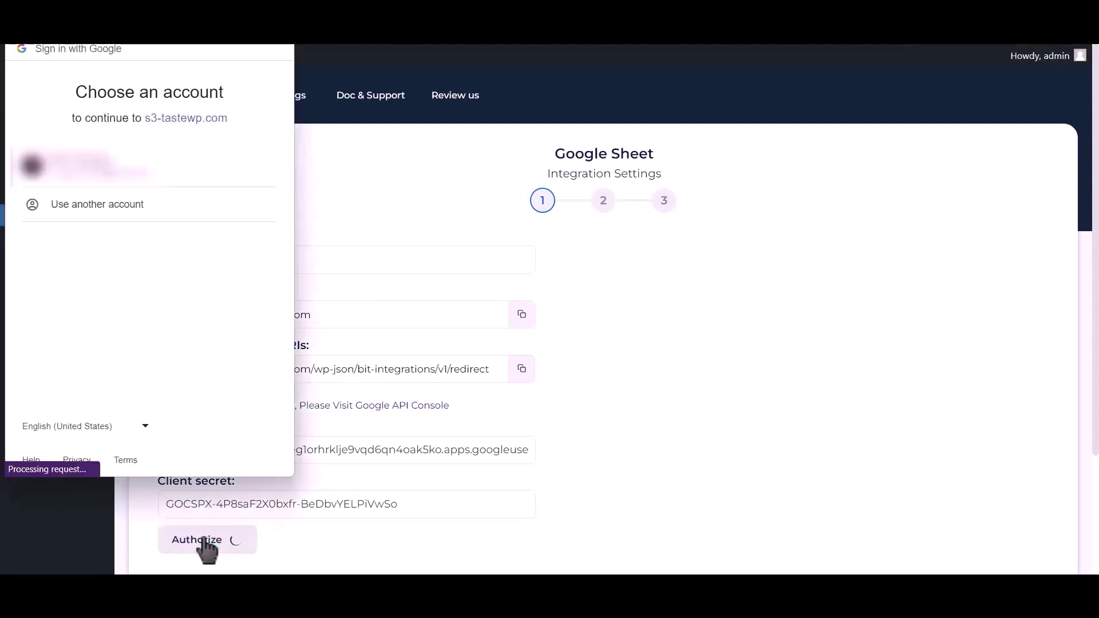
- Pick the Google account, bypass the unverified-app warning, and allow the site access
click(134, 171)
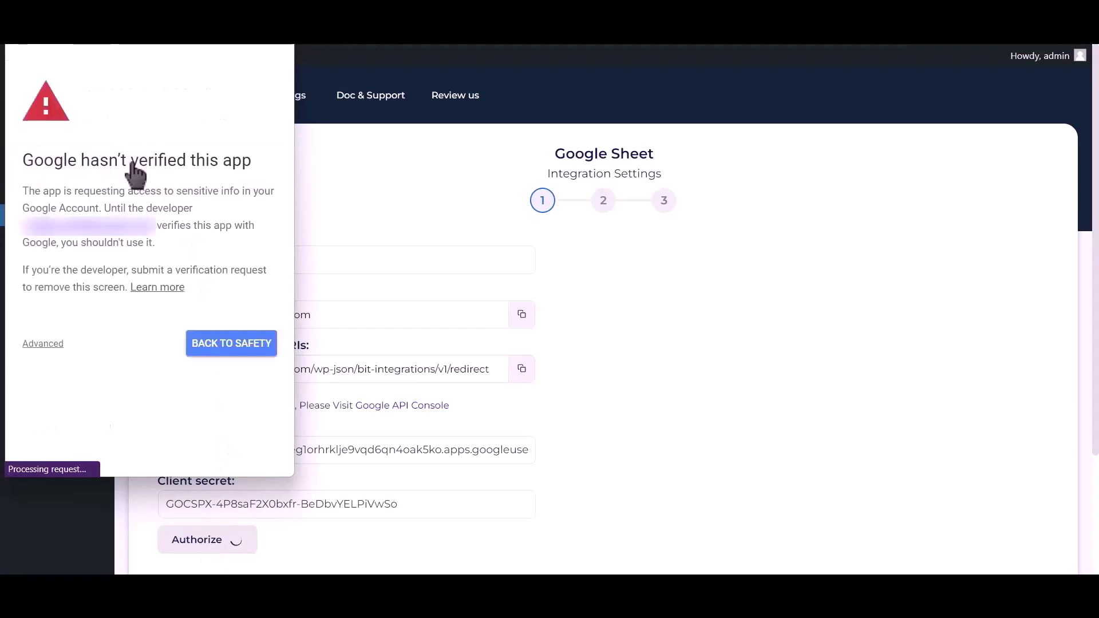
click(47, 344)
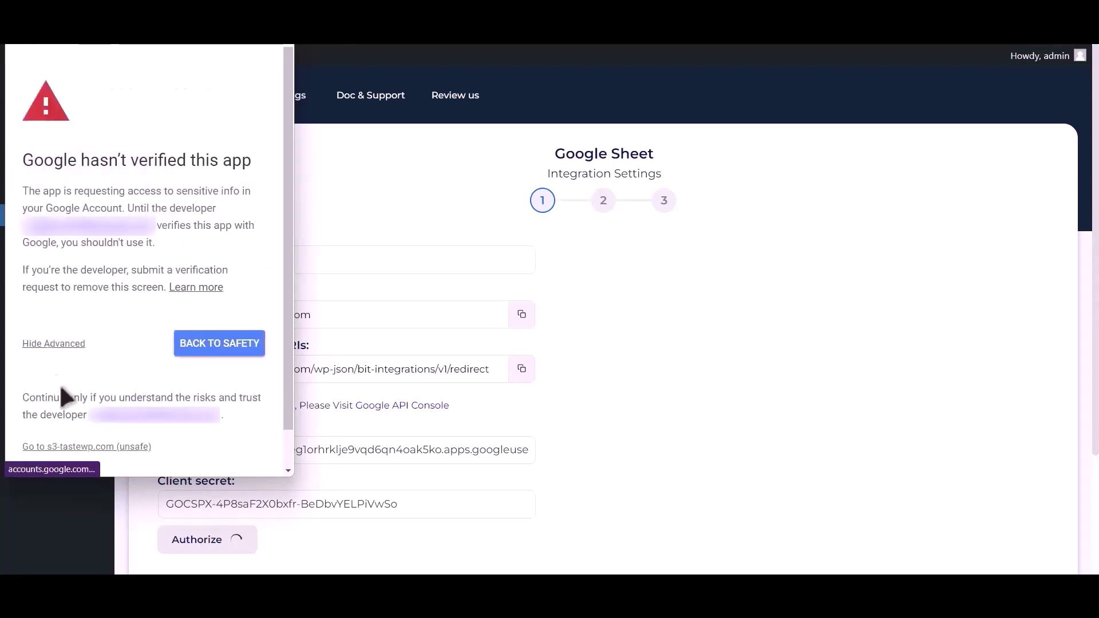
click(83, 448)
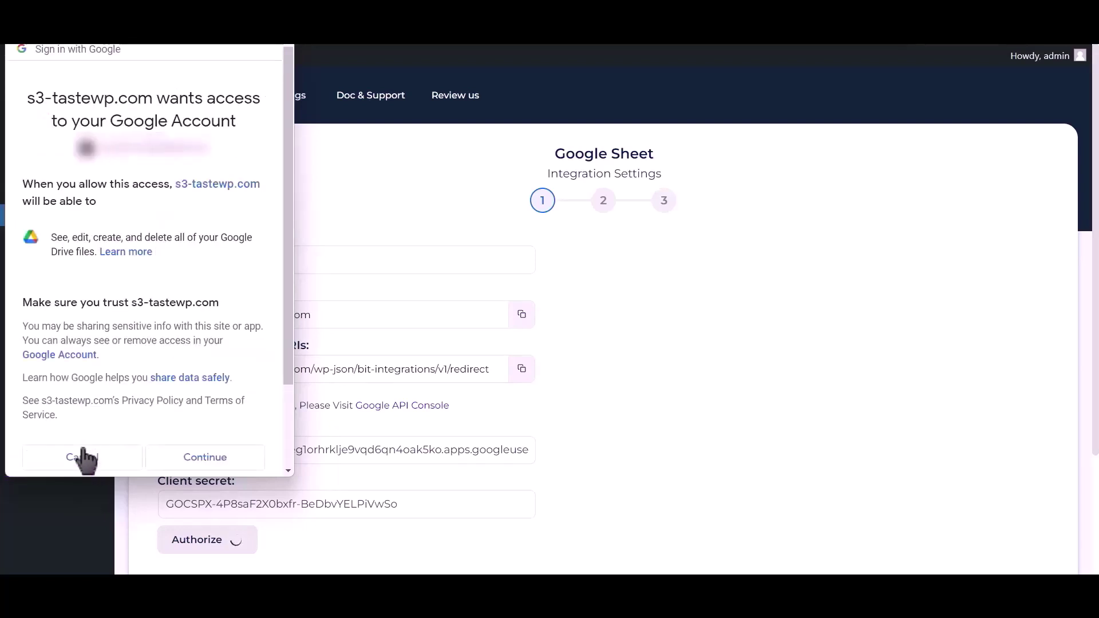
click(205, 457)
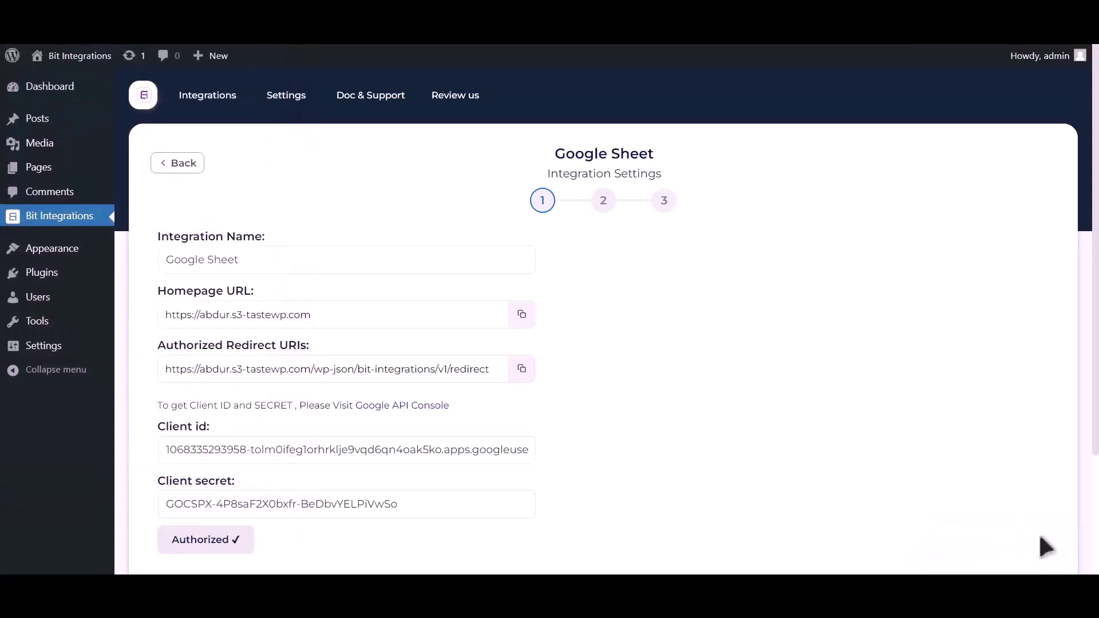
- Target spreadsheet Post_Google_Sheet, worksheet Sheet1, and load column headers from row A1
scroll(790, 409, down, 3)
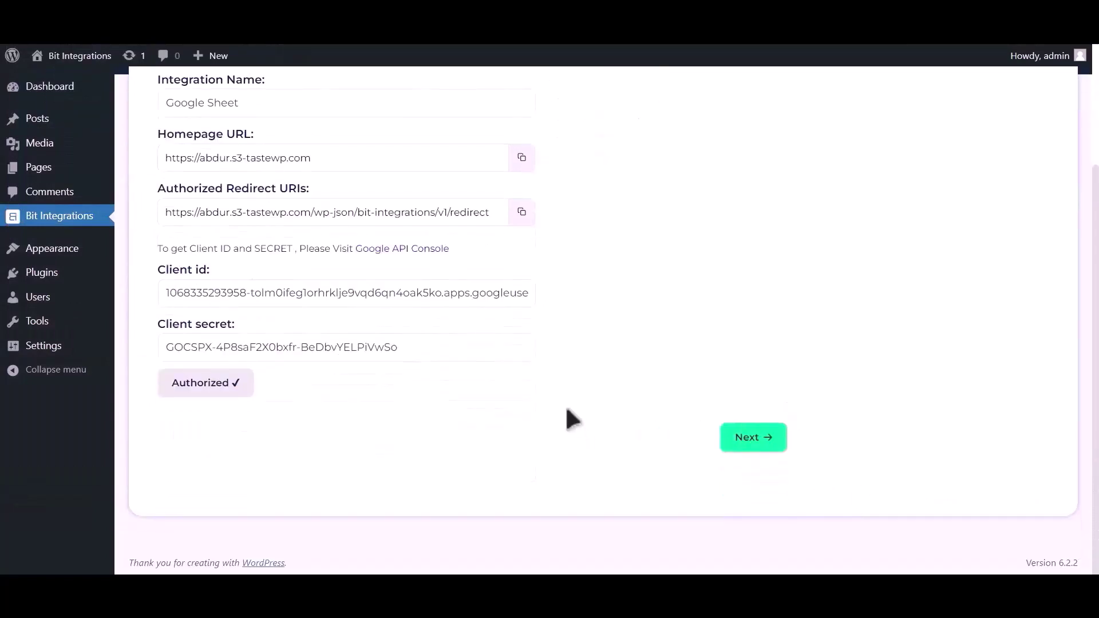
click(758, 437)
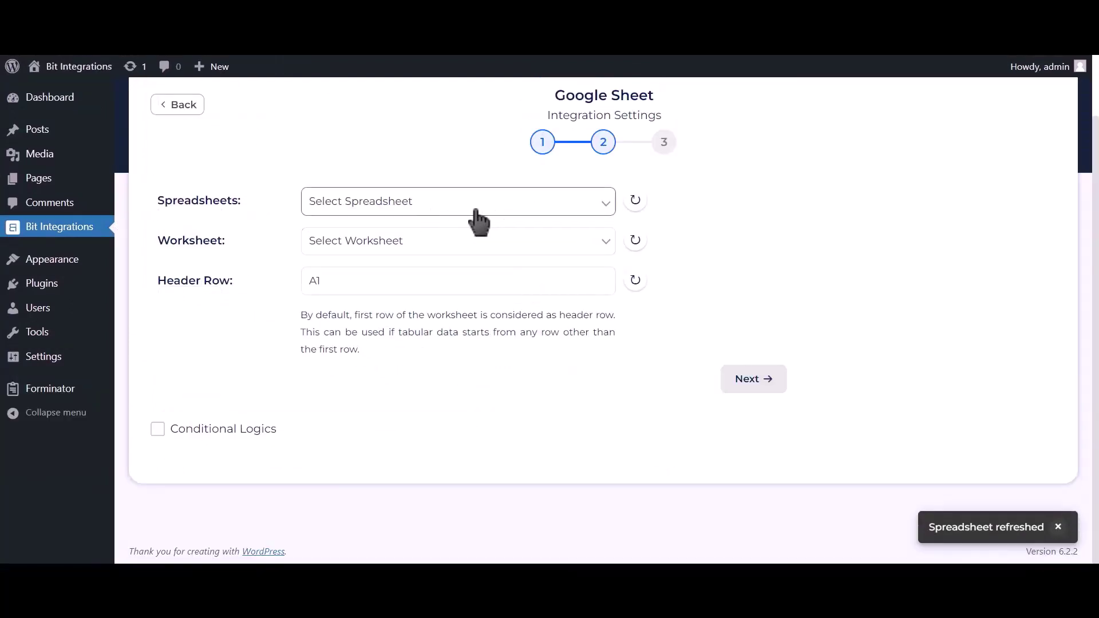
click(514, 208)
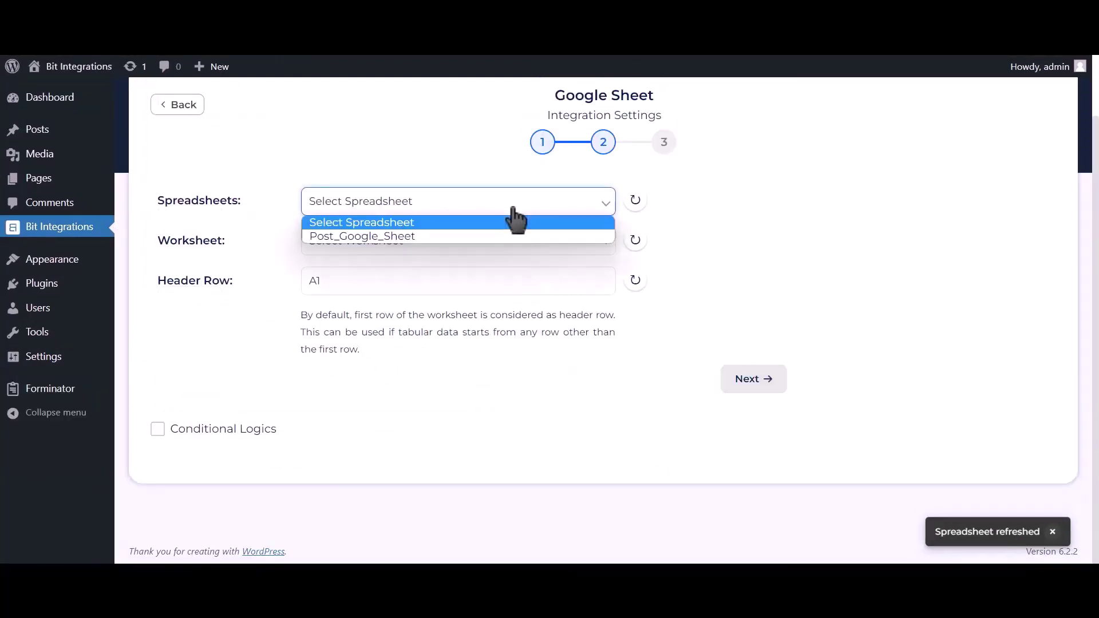
click(483, 236)
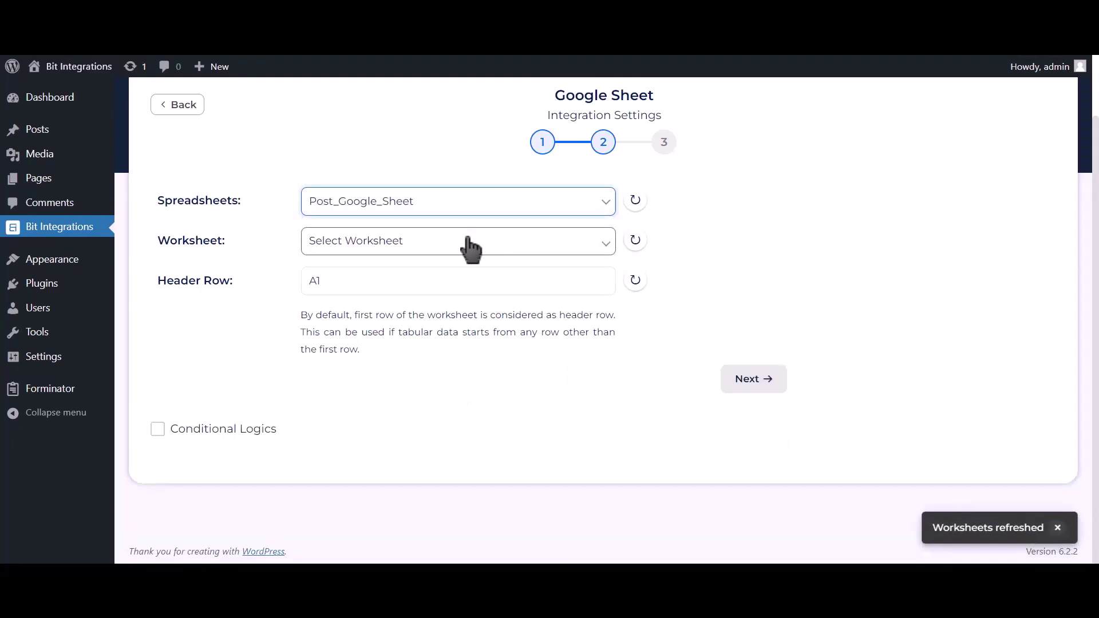
click(466, 243)
click(383, 271)
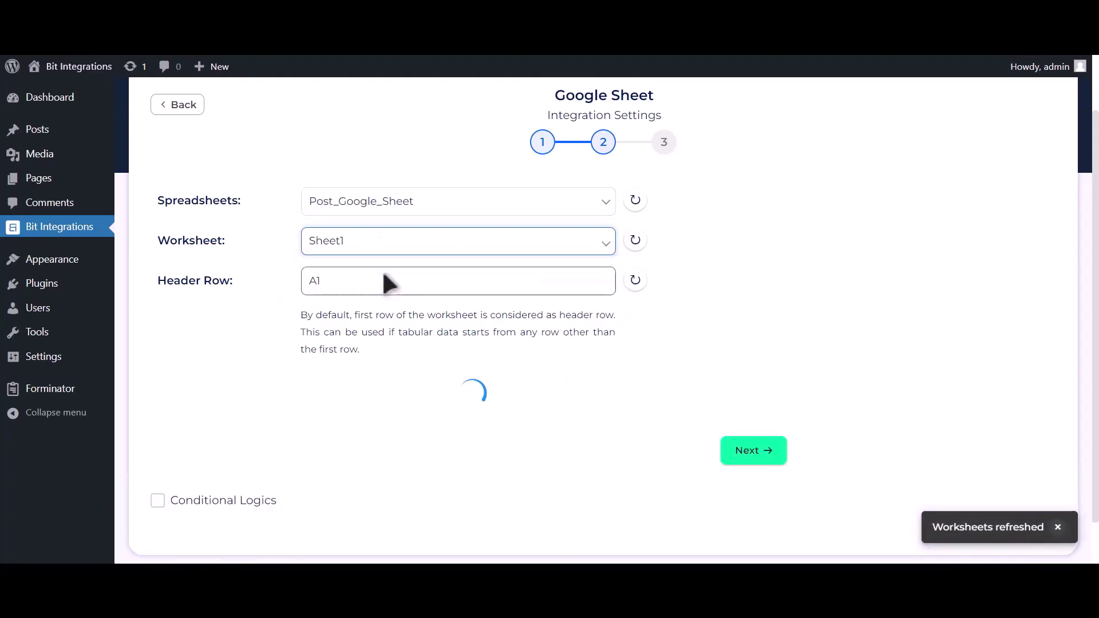
click(387, 276)
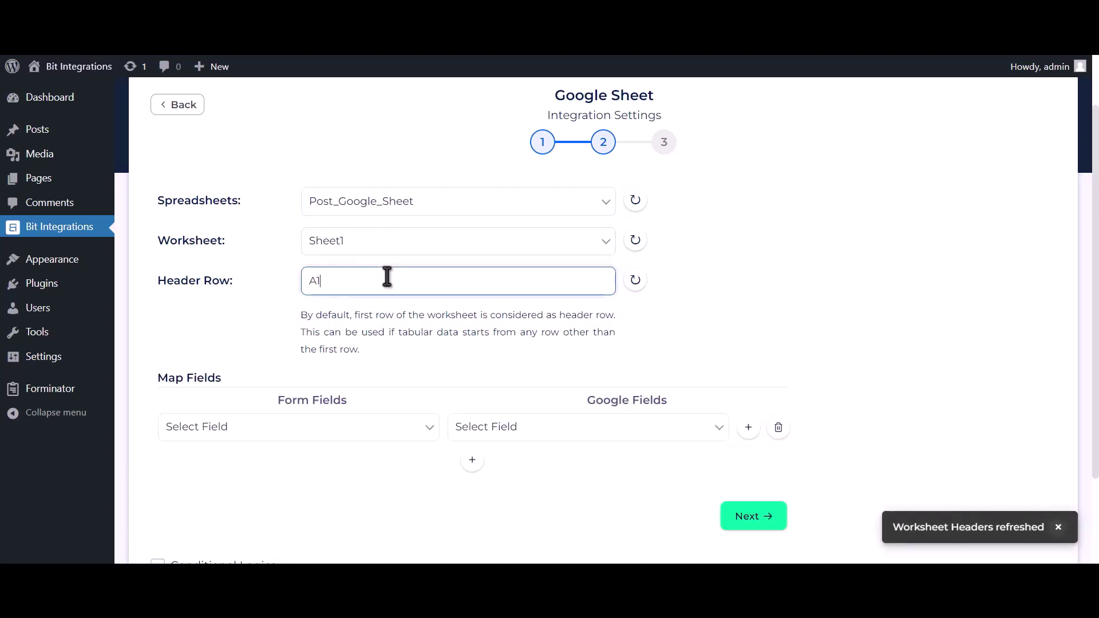
scroll(407, 335, down, 2)
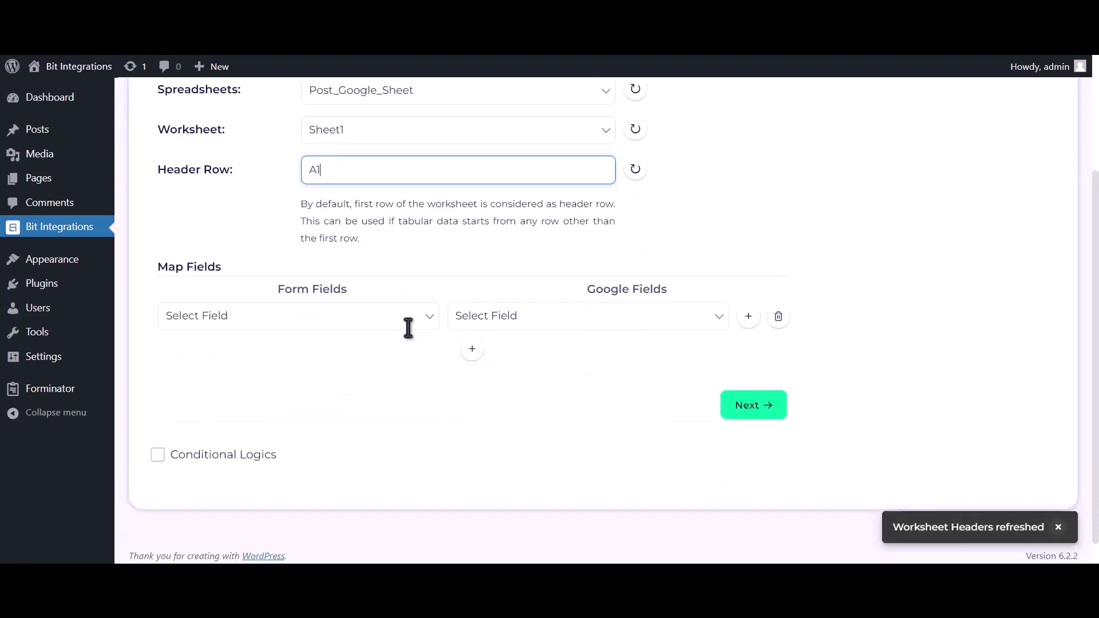
- Map form field Name-1 to the Name column and Email Address-1 to Email Address
click(484, 315)
click(481, 347)
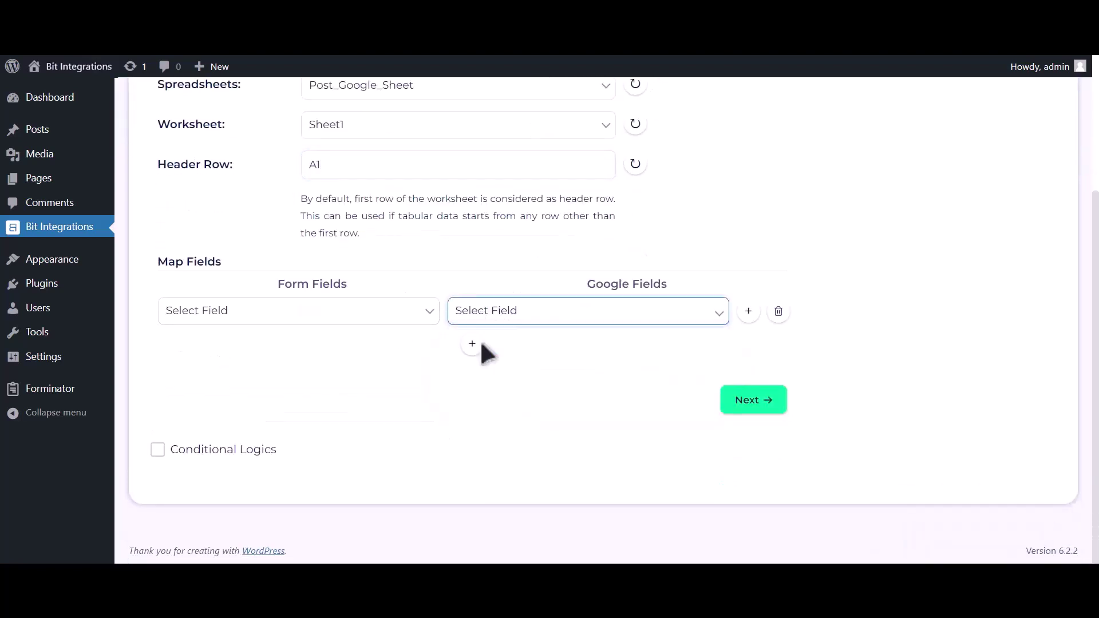
click(403, 318)
click(319, 359)
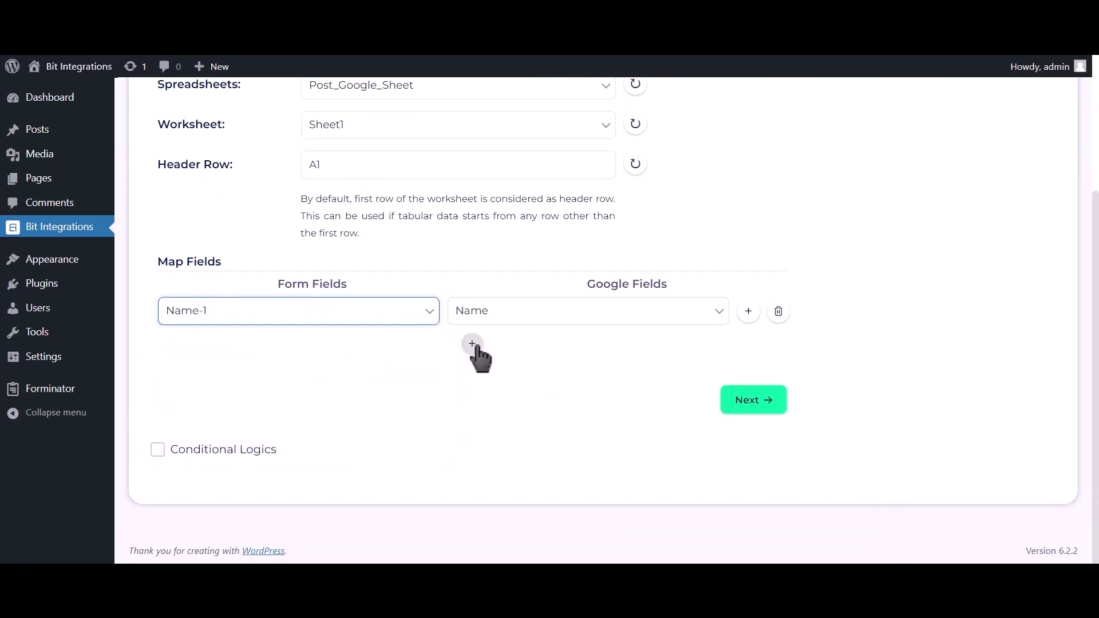
click(472, 344)
click(500, 356)
click(496, 395)
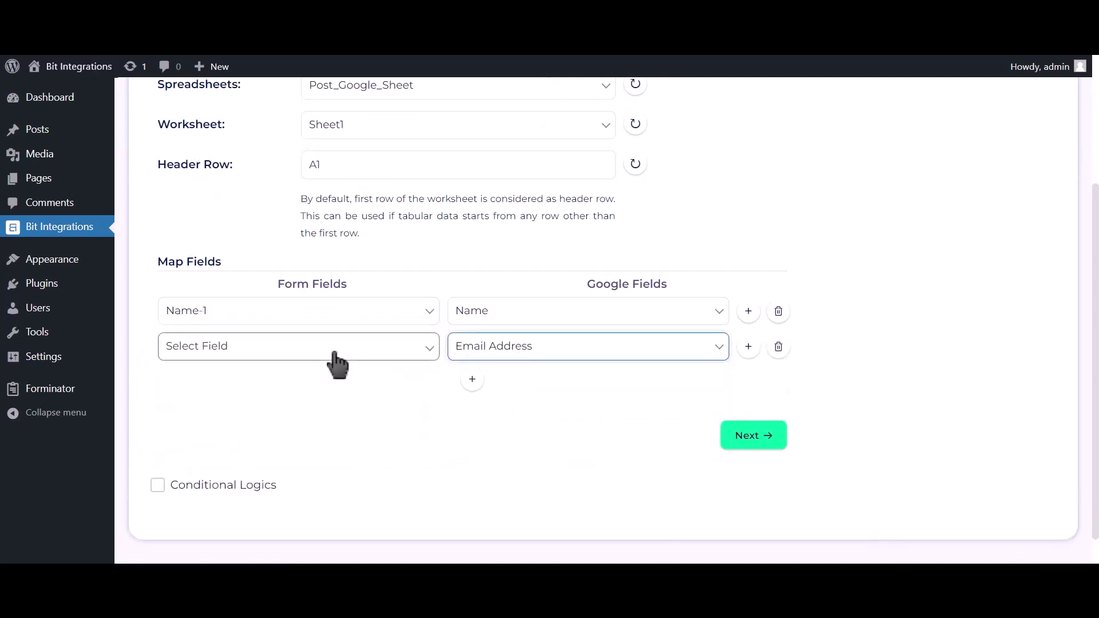
click(336, 358)
click(305, 410)
- Add a third mapping pairing Phone Number-1 with the Phone Number column
click(472, 379)
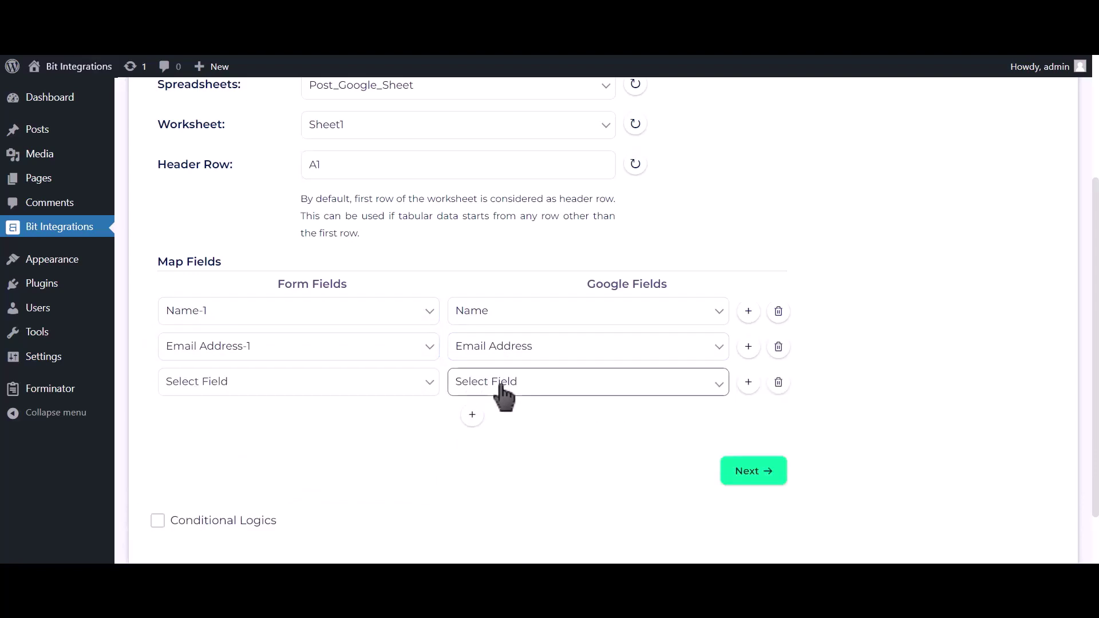
click(504, 389)
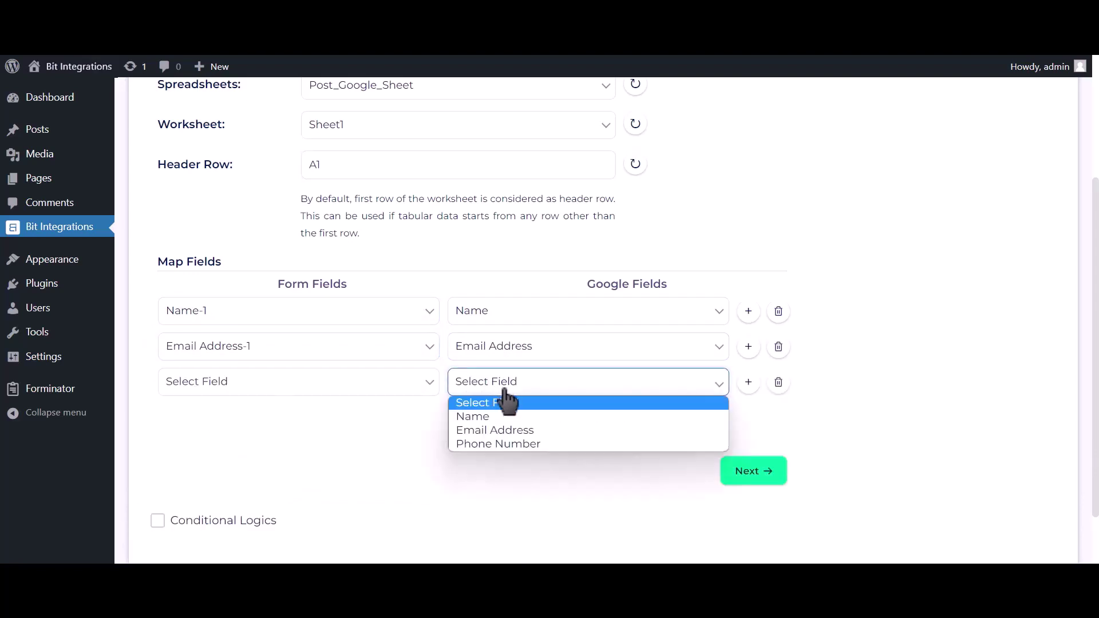
click(506, 442)
click(401, 390)
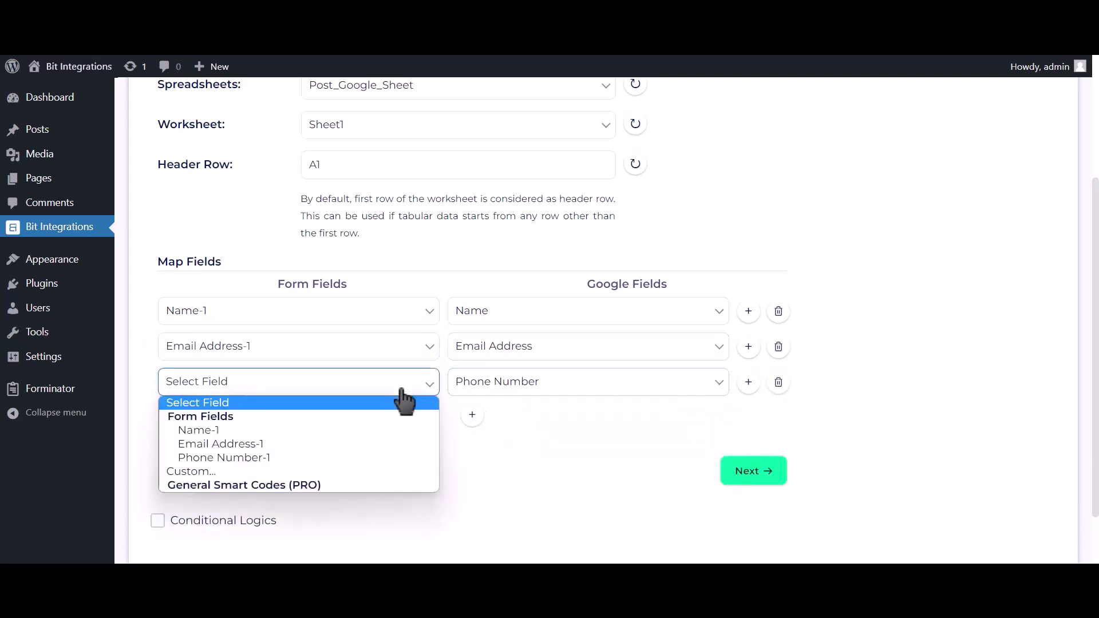
click(353, 457)
- Leave conditional logic off, advance to the final step, and Finish & Save the integration
scroll(344, 441, down, 2)
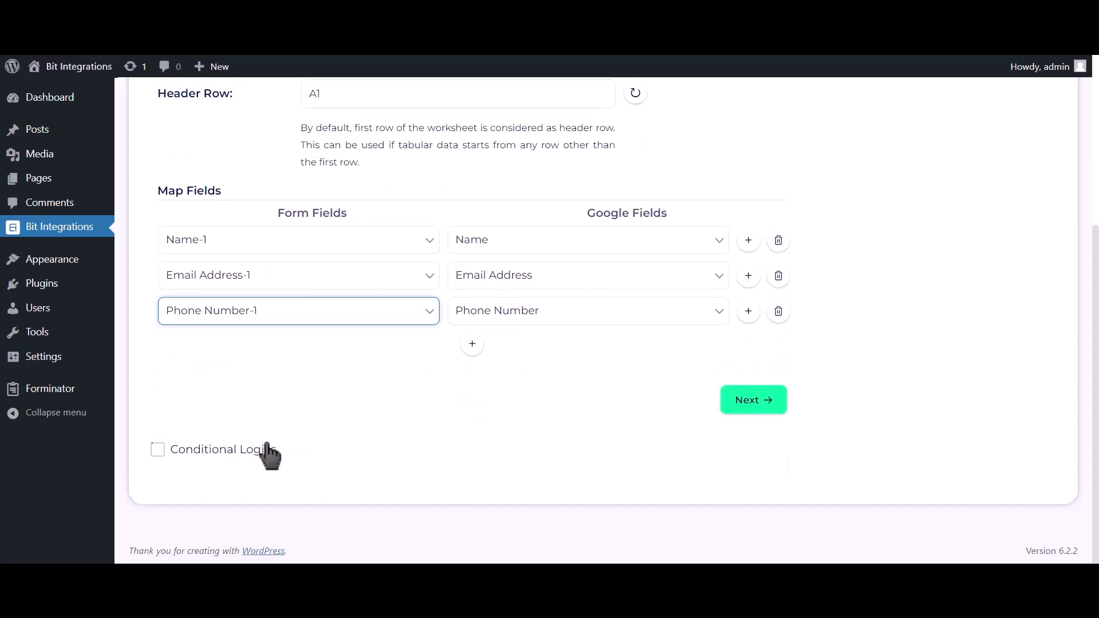
click(242, 451)
scroll(260, 431, down, 3)
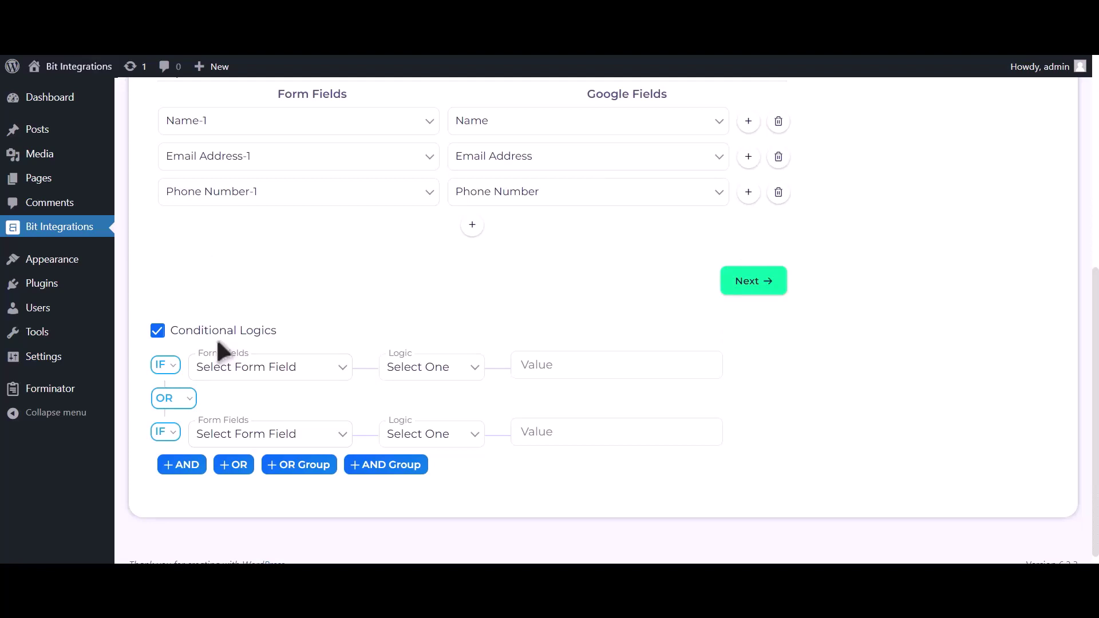
click(217, 338)
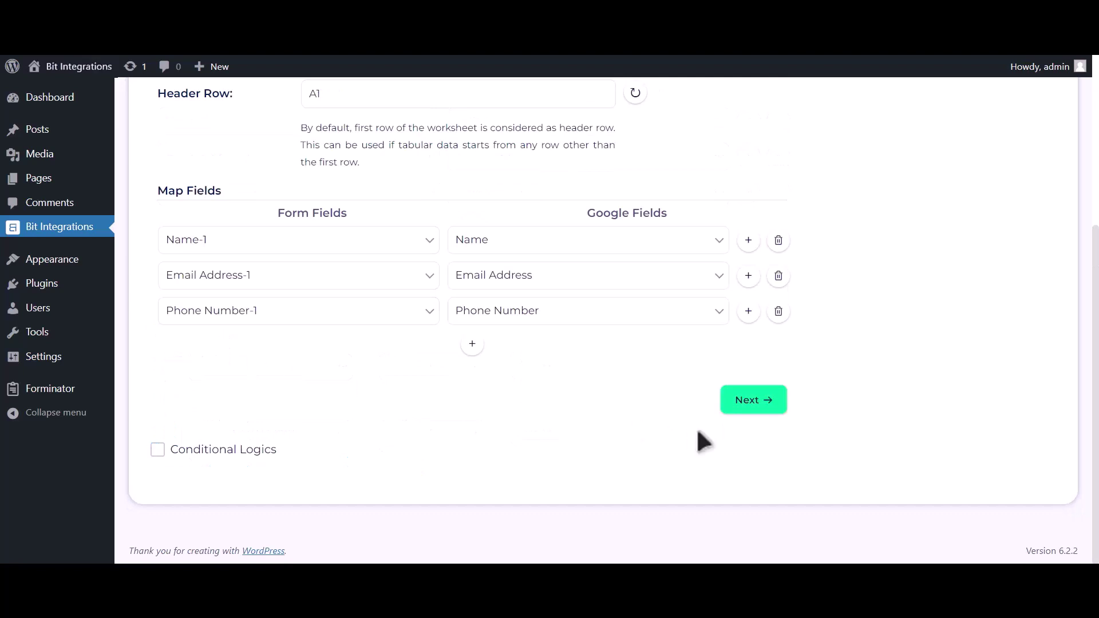
click(753, 401)
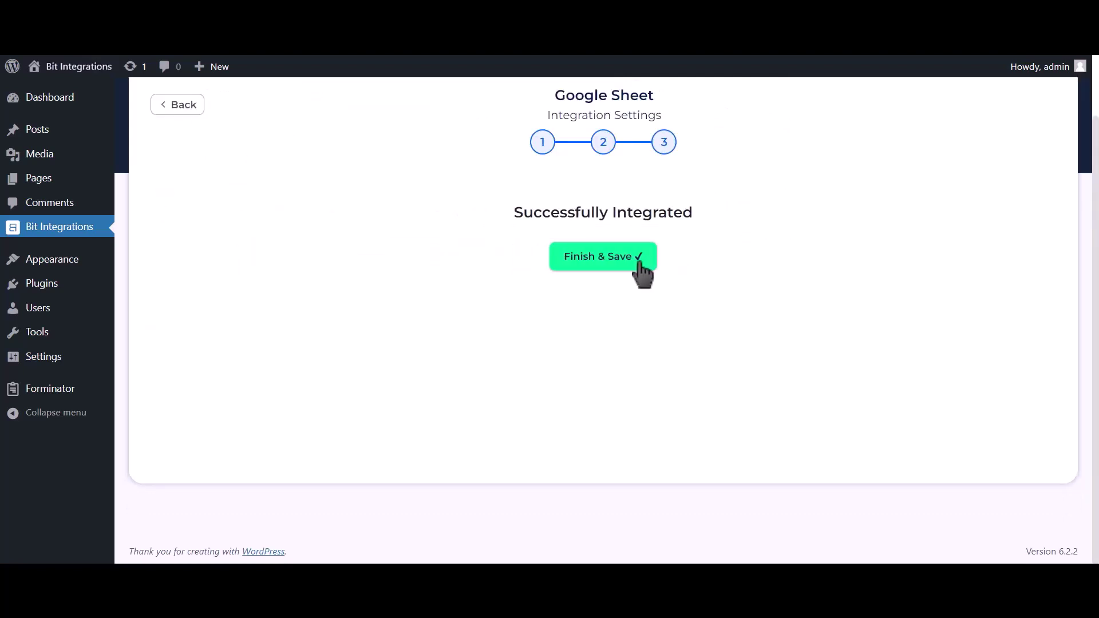
click(641, 269)
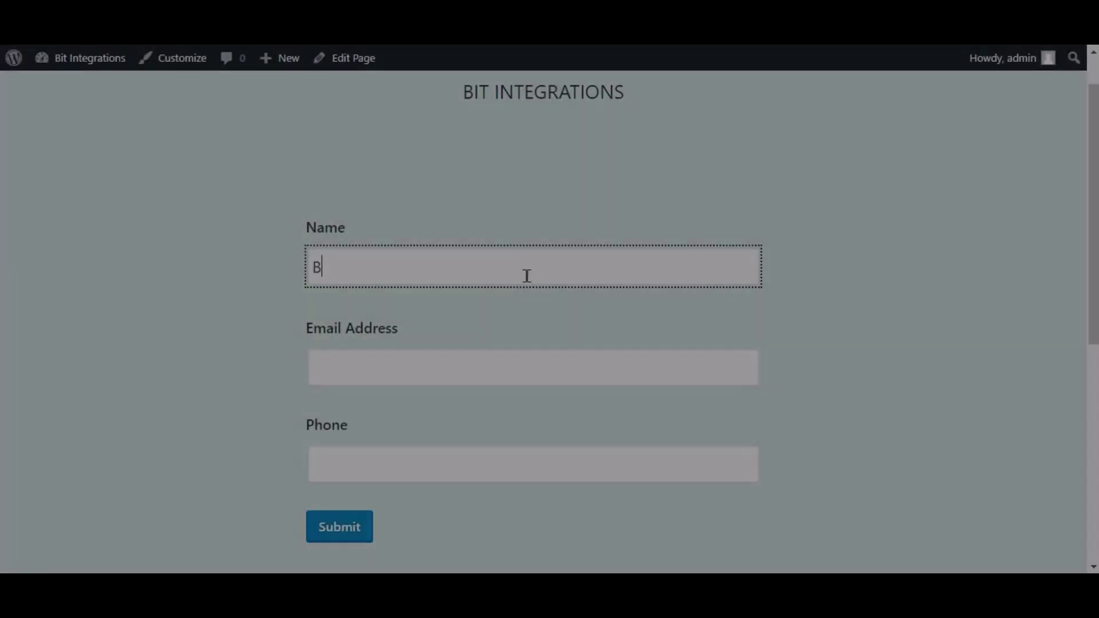
- Fill the contact form with name 'Bit Integrations', an e-mail address and a phone number, then submit
text(it Integrations)
key(Tab)
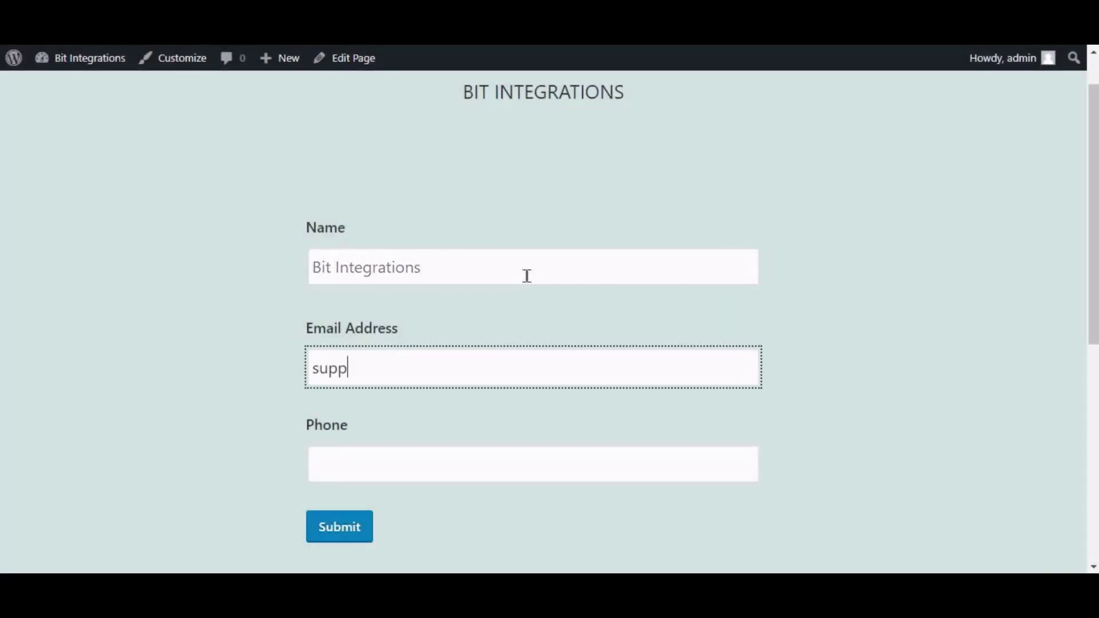
key(Tab)
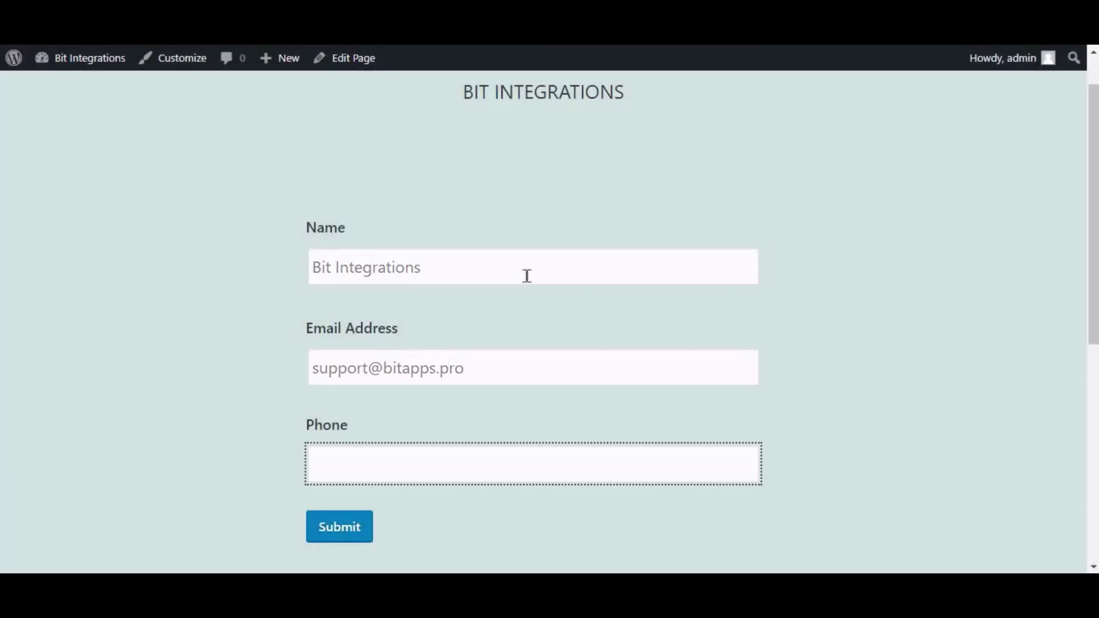
text(444555666)
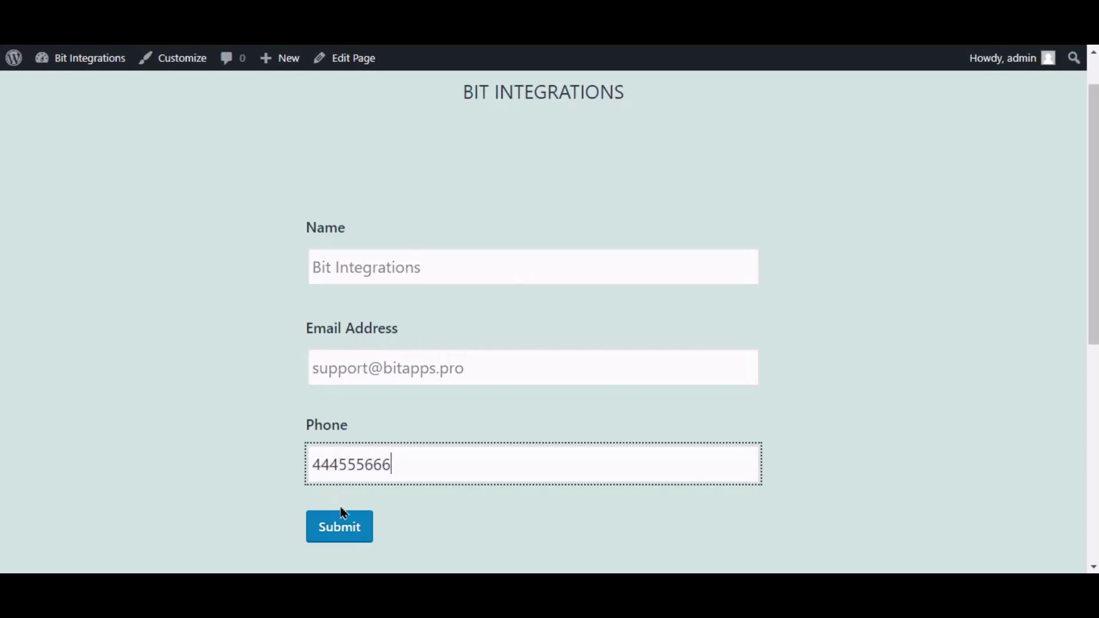
click(347, 521)
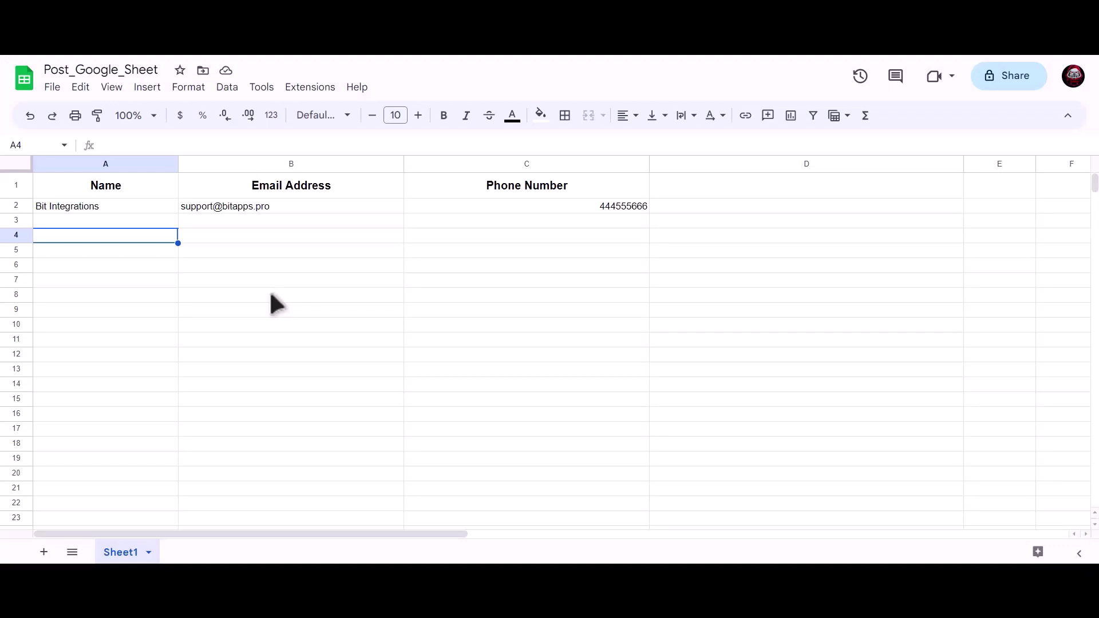
click(150, 207)
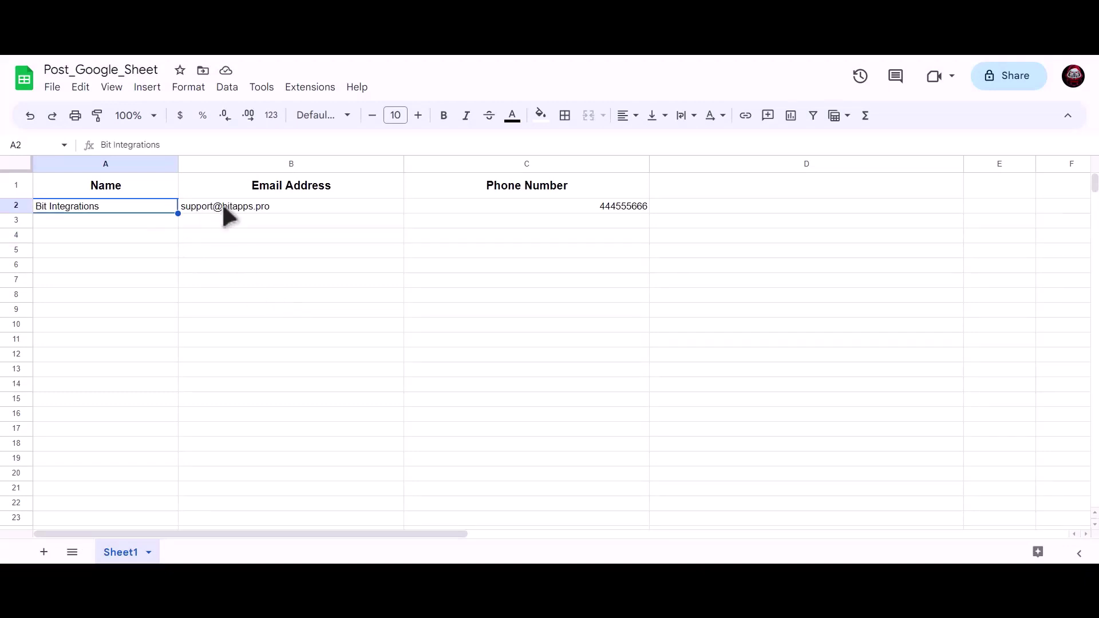
click(225, 214)
click(518, 207)
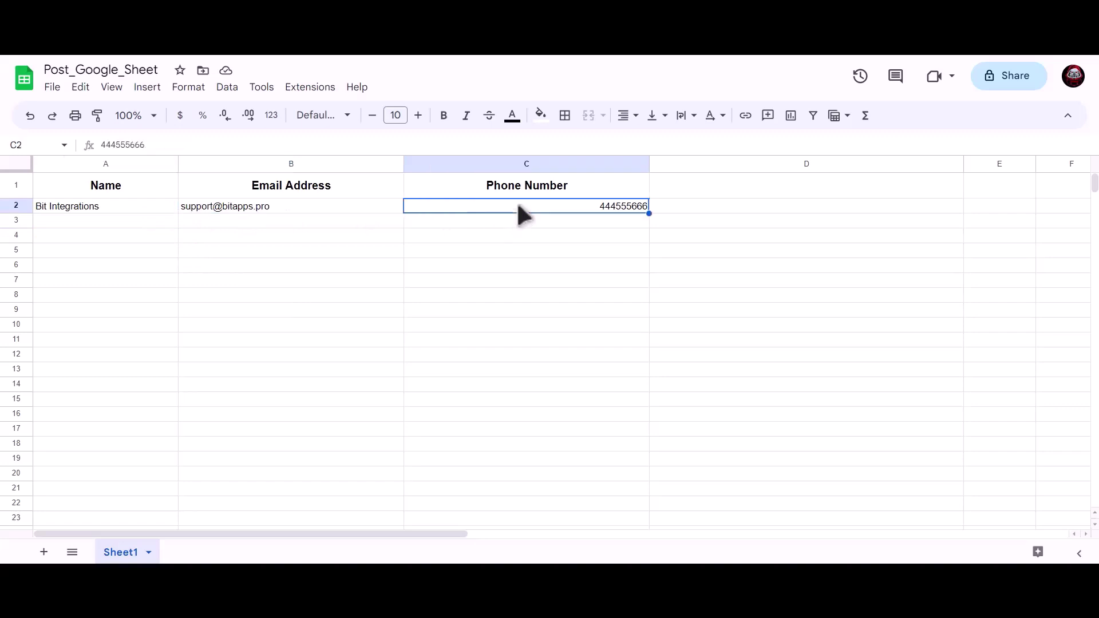
click(320, 269)
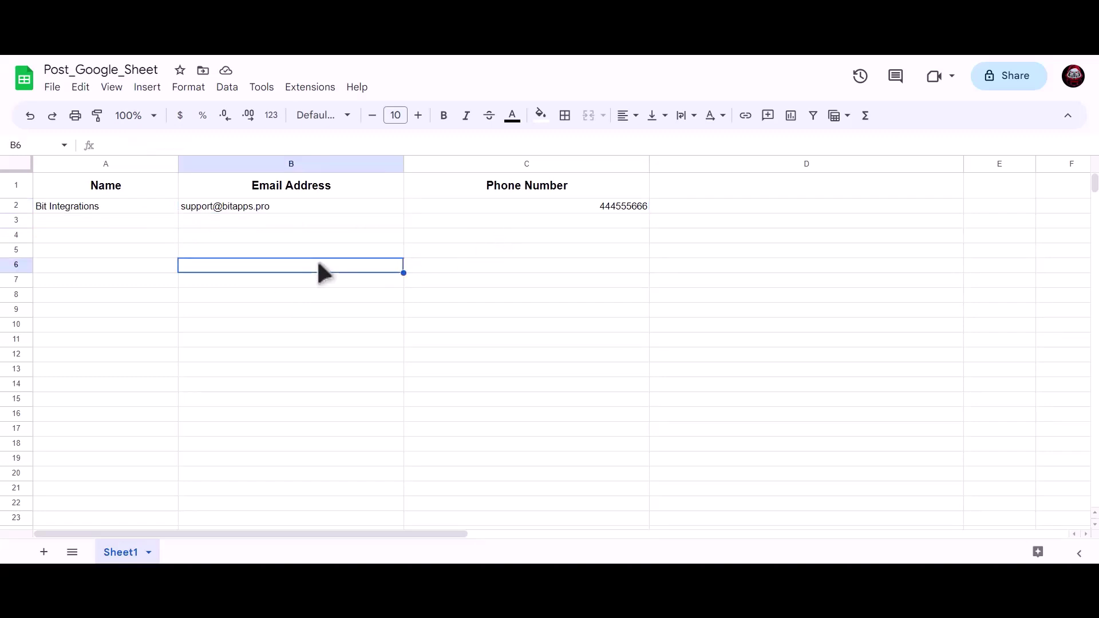